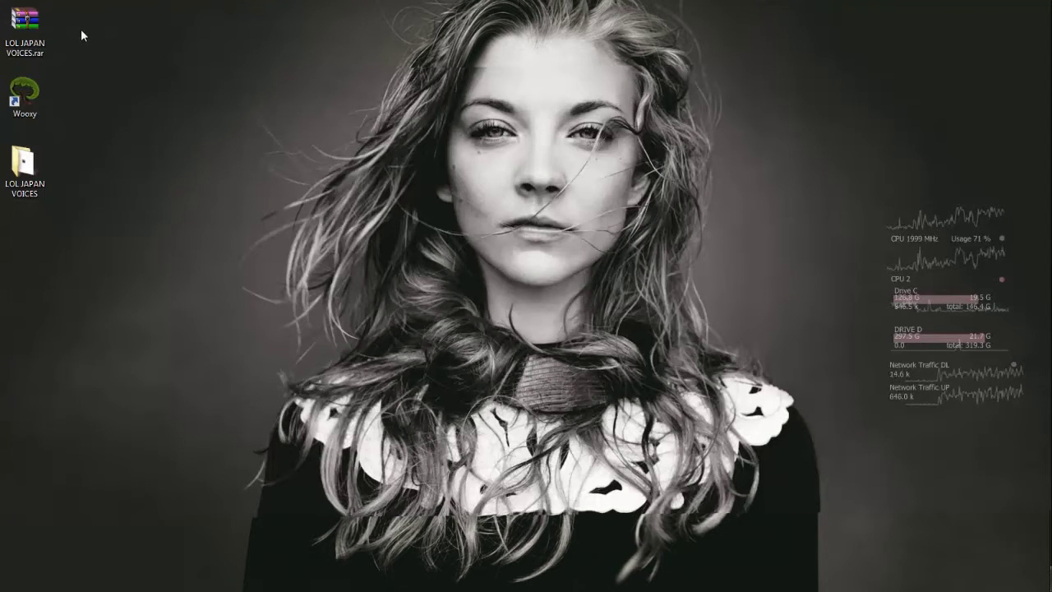
Move the LOL JAPAN VOICES.rar archive and the Wooxy shortcut away from the LOL JAPAN VOICES folder on the desktop.
{"action": "left_click_drag", "start_coordinate": [80, 29], "coordinate": [272, 224]}
{"action": "left_click", "coordinate": [128, 182]}
{"action": "left_click_drag", "start_coordinate": [133, 122], "coordinate": [158, 209]}
{"action": "left_click", "coordinate": [159, 209]}
{"action": "left_click", "coordinate": [244, 169]}
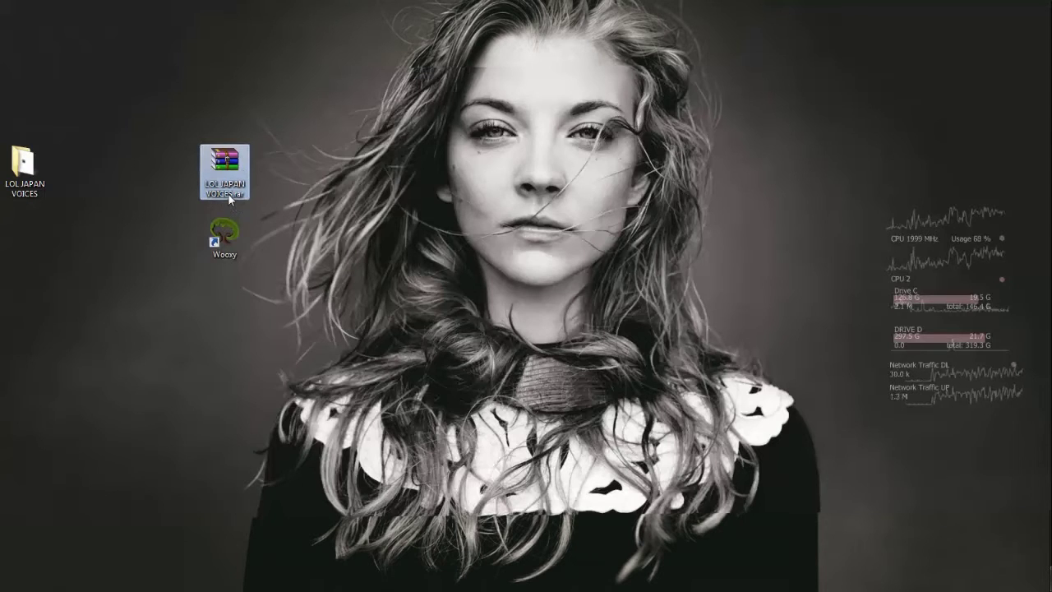
{"action": "left_click", "coordinate": [203, 251]}
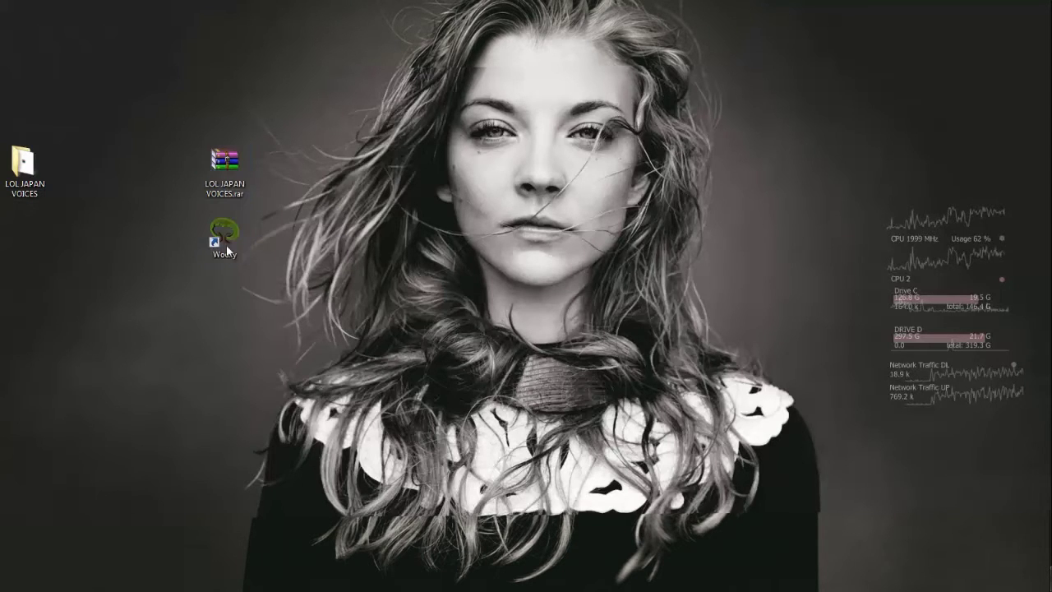
{"action": "left_click", "coordinate": [162, 212]}
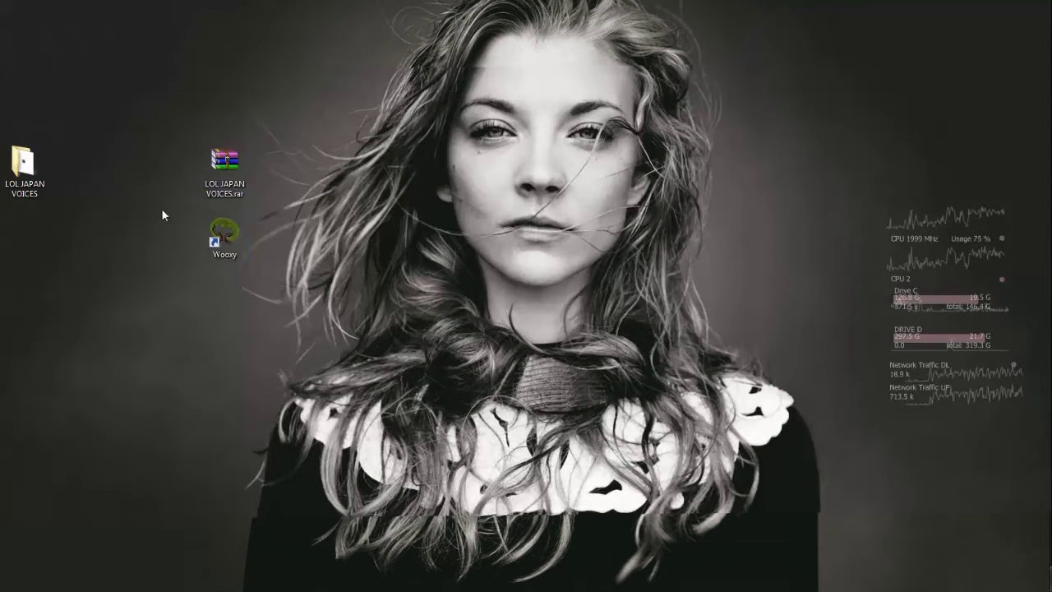
{"action": "right_click", "coordinate": [164, 260]}
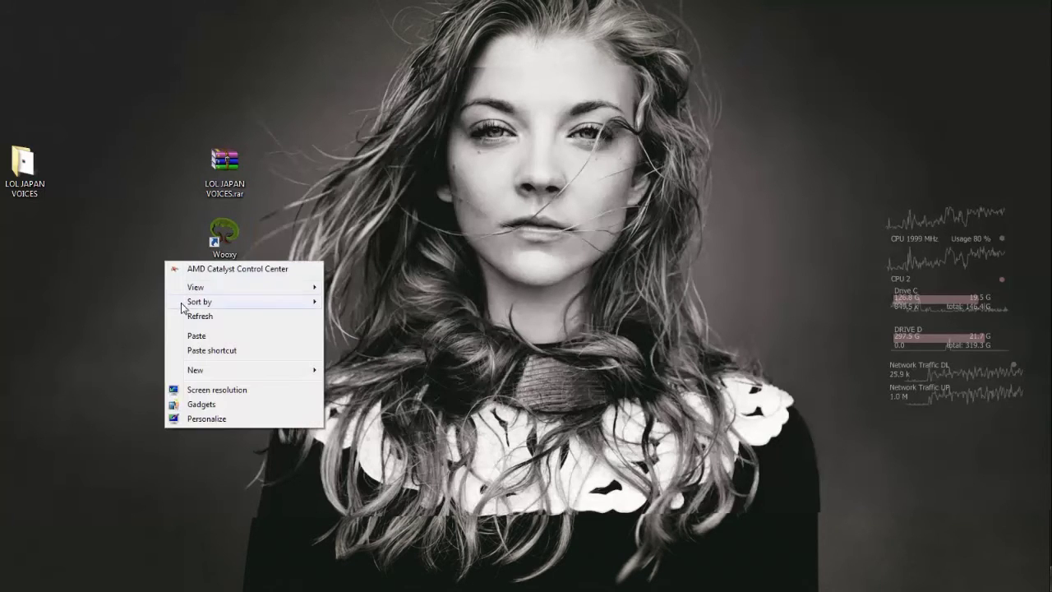
{"action": "left_click", "coordinate": [182, 315]}
{"action": "left_click_drag", "start_coordinate": [200, 268], "coordinate": [294, 273]}
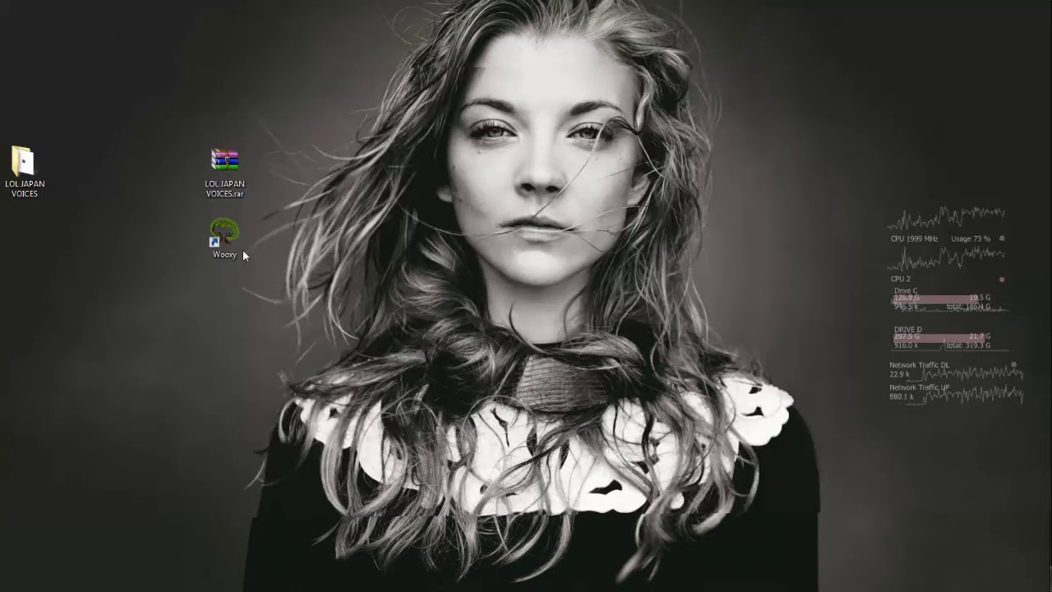
{"action": "left_click", "coordinate": [242, 249]}
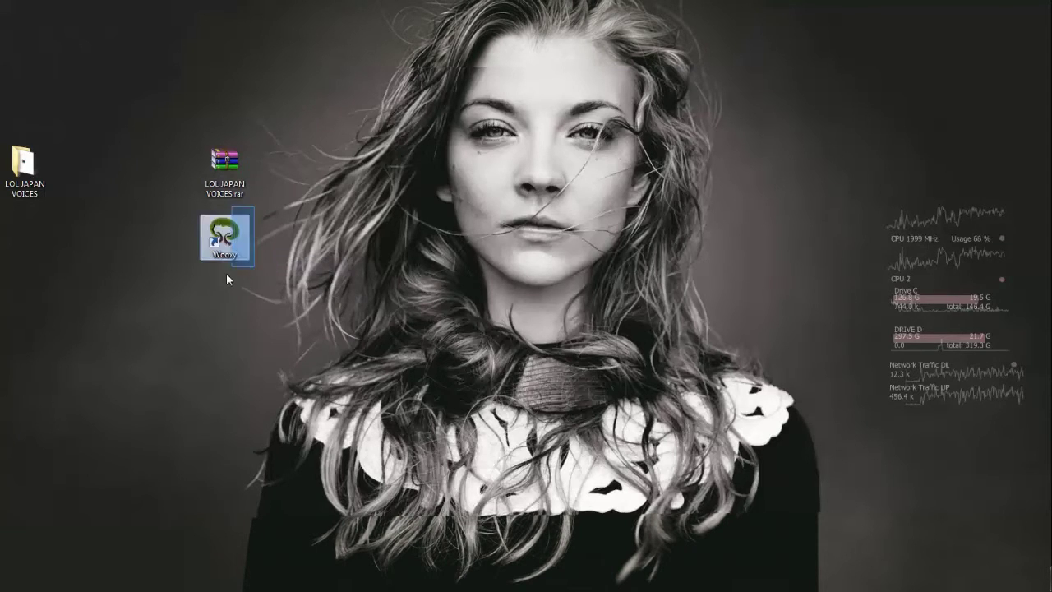
{"action": "left_click", "coordinate": [263, 205]}
{"action": "left_click_drag", "start_coordinate": [250, 218], "coordinate": [177, 203]}
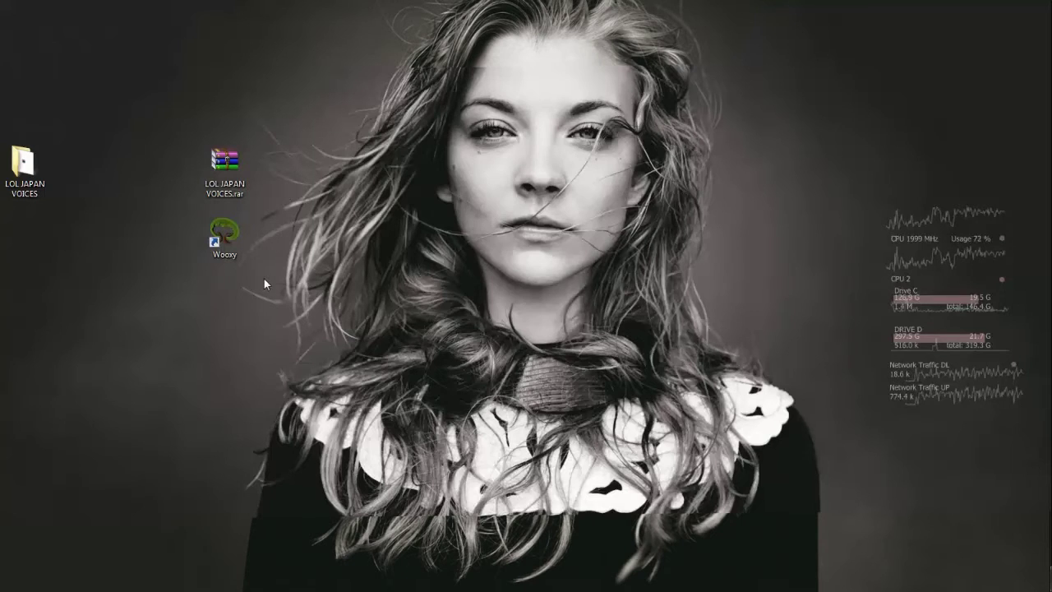
{"action": "left_click_drag", "start_coordinate": [217, 277], "coordinate": [161, 238]}
{"action": "left_click", "coordinate": [152, 163]}
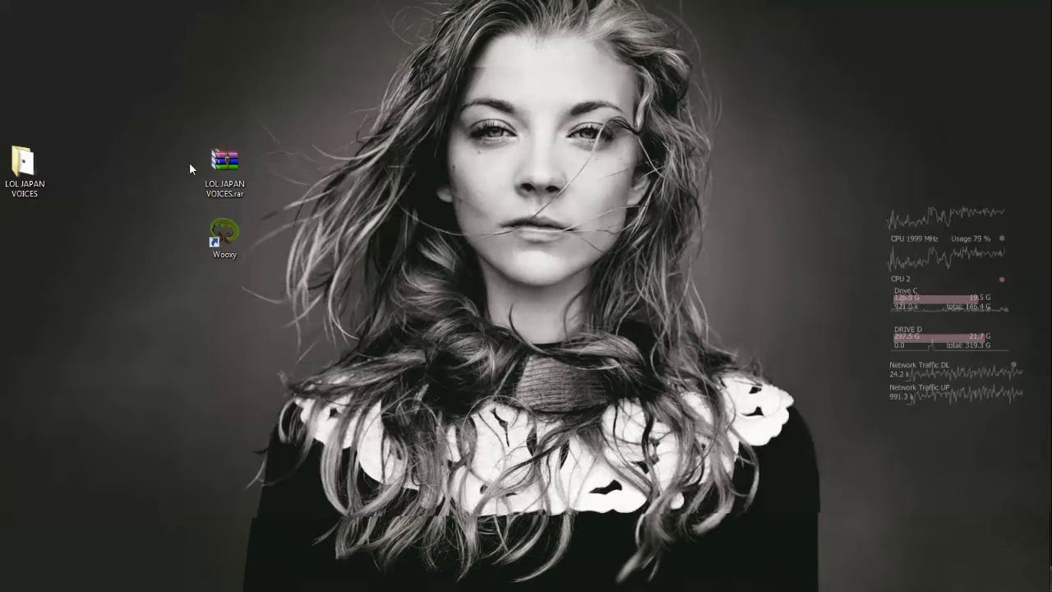
{"action": "mouse_move", "coordinate": [184, 139]}
{"action": "left_mouse_down"}
{"action": "mouse_move", "coordinate": [250, 200]}
{"action": "mouse_move", "coordinate": [186, 153]}
{"action": "left_mouse_up"}
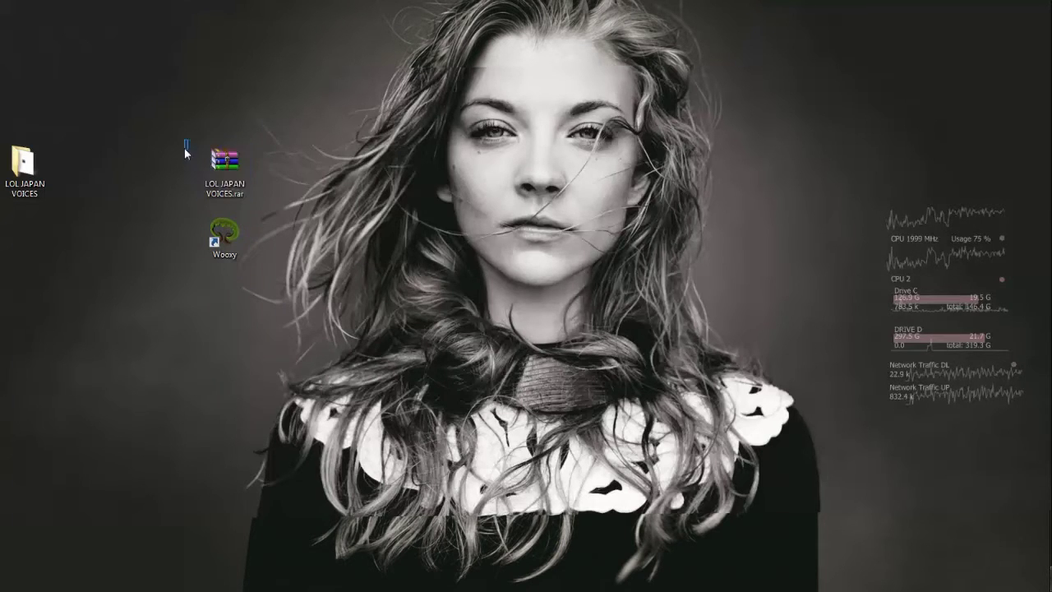
{"action": "left_click", "coordinate": [261, 227]}
{"action": "left_click", "coordinate": [242, 236]}
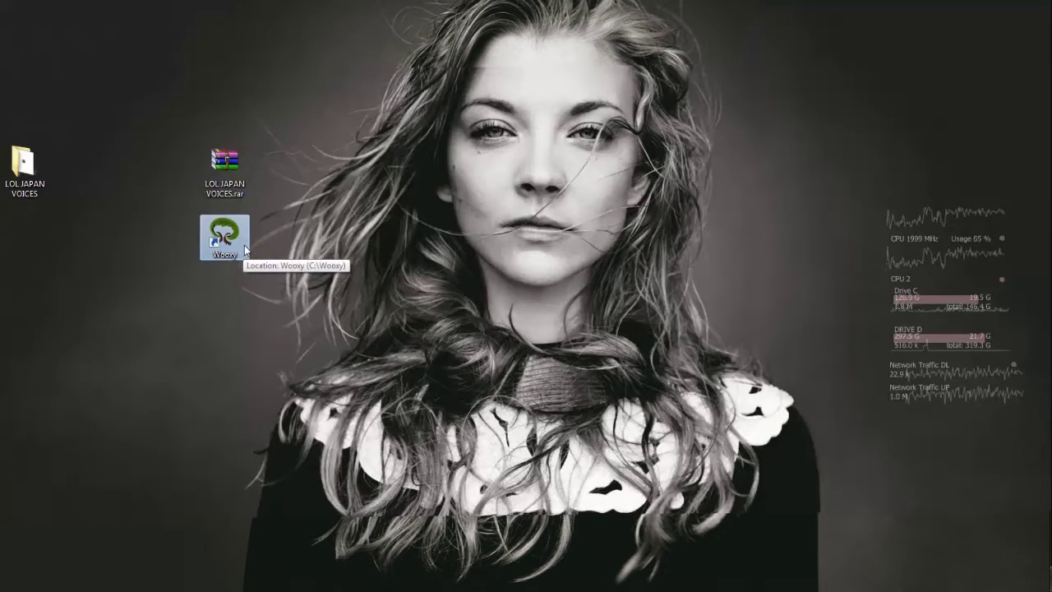
{"action": "left_click", "coordinate": [258, 241]}
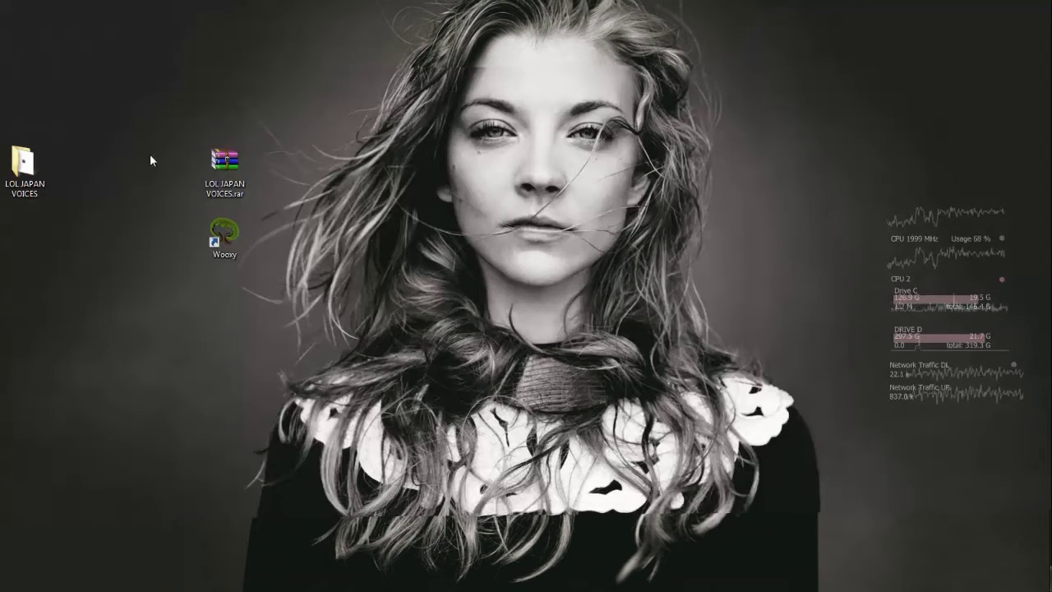
Move LOL JAPAN VOICES.rar back above its folder, extract it to the LOL JAPAN VOICES folder and refresh the desktop.
{"action": "left_click", "coordinate": [218, 175]}
{"action": "left_click_drag", "start_coordinate": [238, 188], "coordinate": [36, 51]}
{"action": "right_click", "coordinate": [36, 51]}
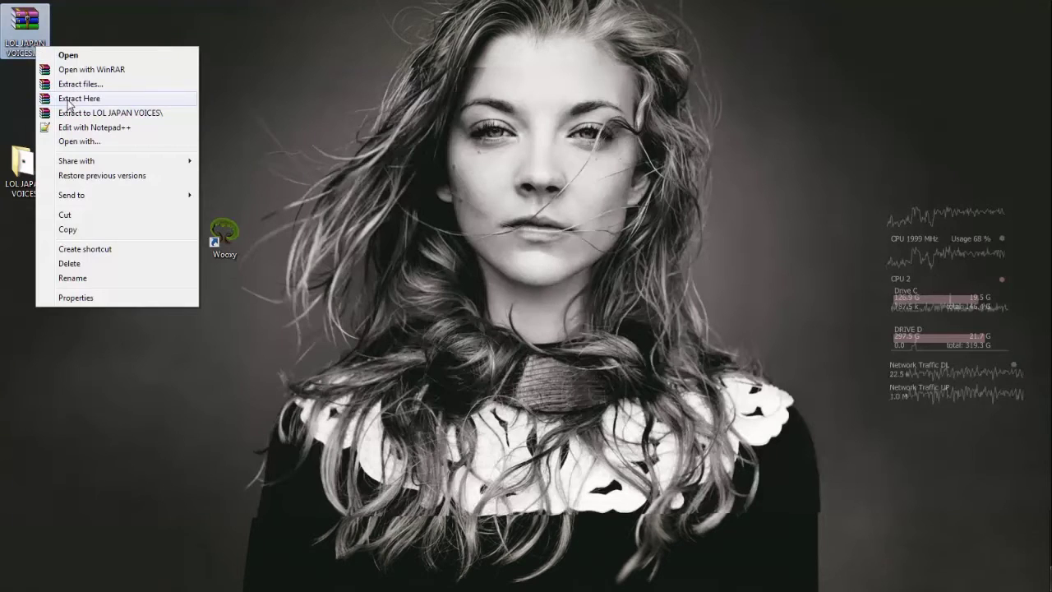
{"action": "left_click", "coordinate": [115, 113]}
{"action": "left_click", "coordinate": [243, 103]}
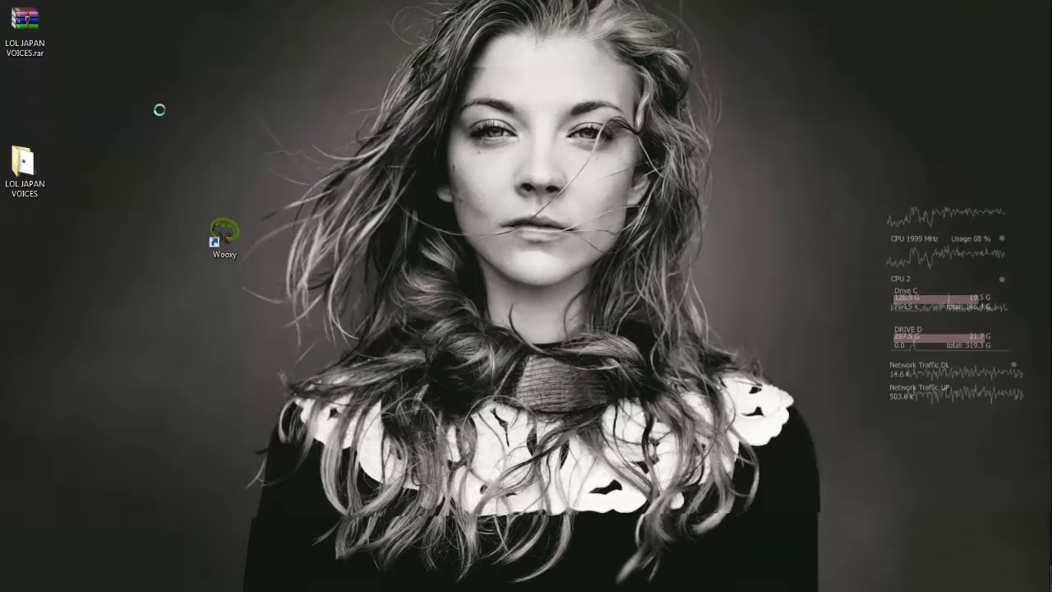
{"action": "right_click", "coordinate": [150, 98]}
{"action": "left_click", "coordinate": [173, 152]}
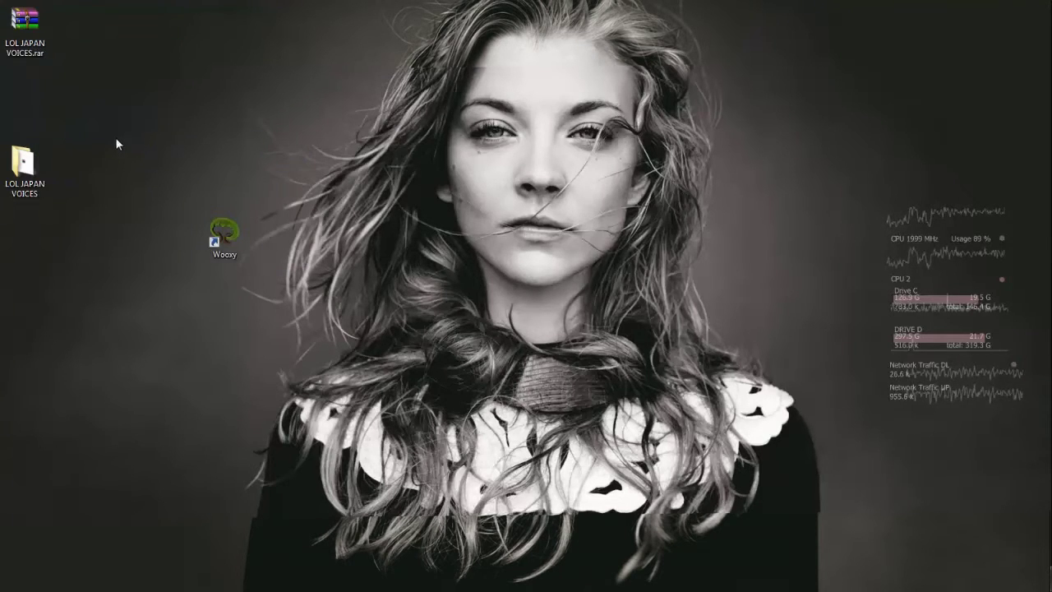
Place the Wooxy shortcut next to the LOL JAPAN VOICES folder and refresh the desktop.
{"action": "left_click_drag", "start_coordinate": [84, 98], "coordinate": [349, 165]}
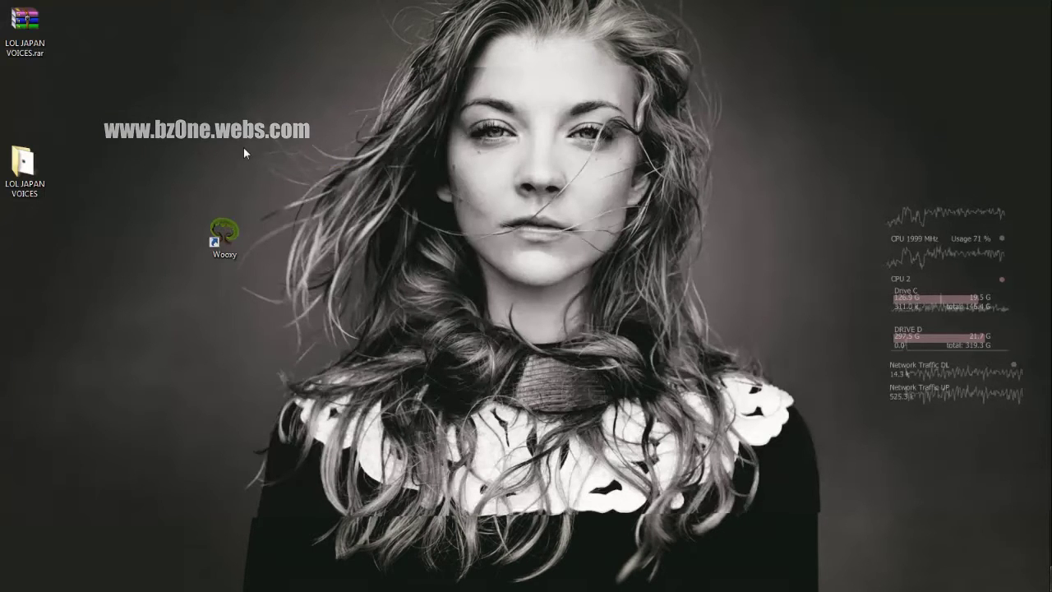
{"action": "left_click", "coordinate": [40, 169]}
{"action": "left_click_drag", "start_coordinate": [233, 236], "coordinate": [90, 174]}
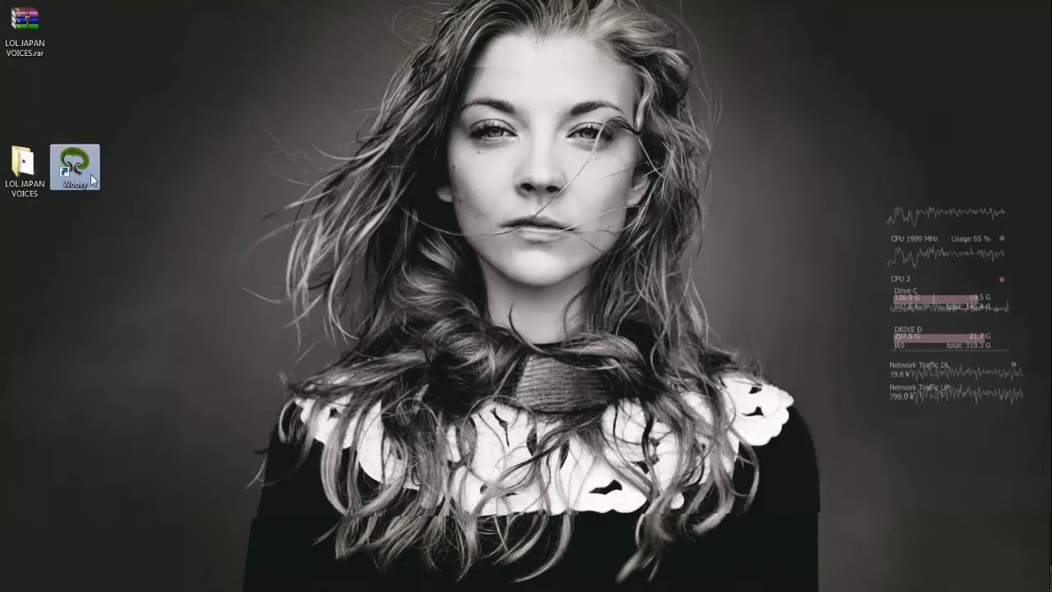
{"action": "right_click", "coordinate": [176, 146]}
{"action": "left_click", "coordinate": [194, 205]}
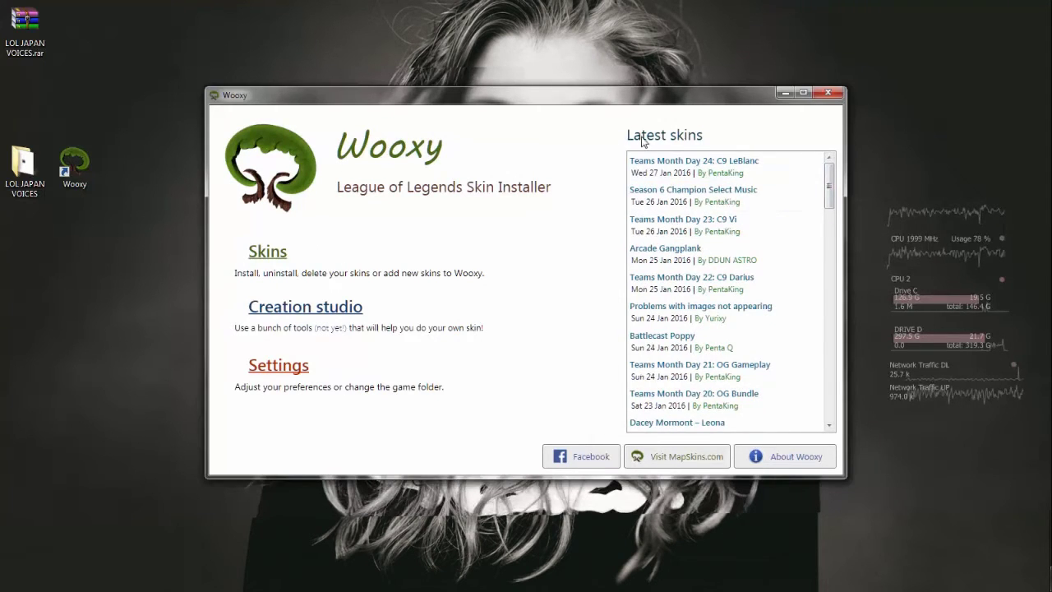
Look through the latest skins in Wooxy, then open the skins library and select the champions sound mod.
{"action": "scroll", "coordinate": [704, 247], "scroll_direction": "down", "scroll_amount": 5}
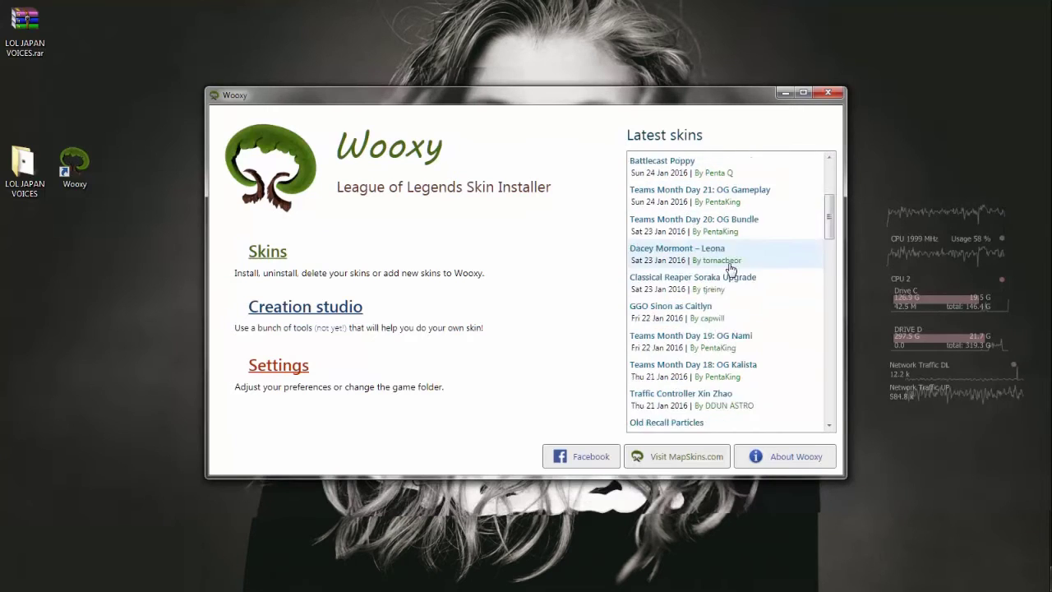
{"action": "scroll", "coordinate": [739, 258], "scroll_direction": "down", "scroll_amount": 5}
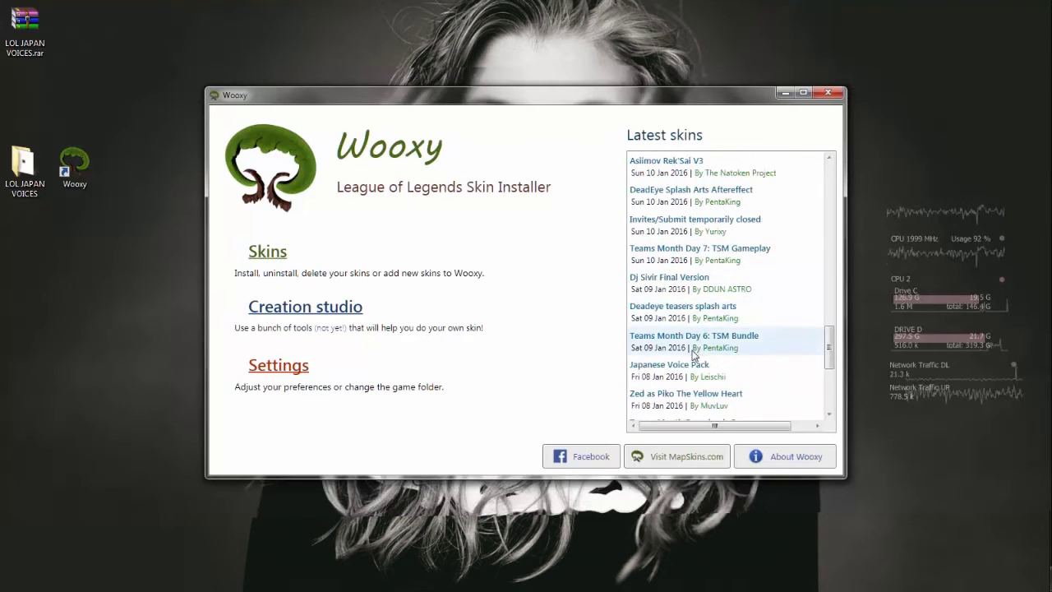
{"action": "scroll", "coordinate": [685, 368], "scroll_direction": "up", "scroll_amount": 10}
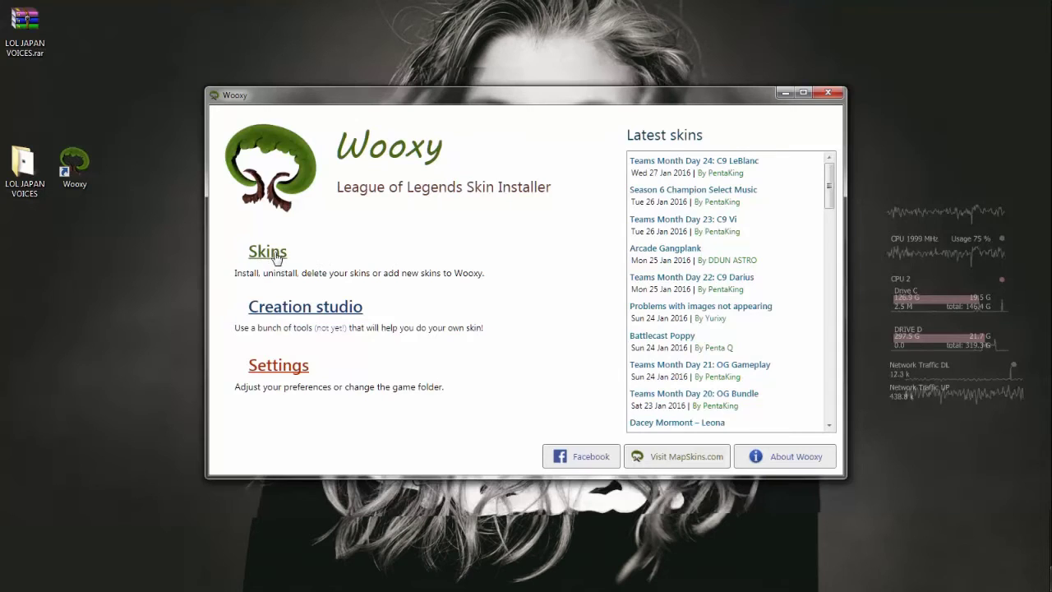
{"action": "left_click", "coordinate": [275, 255]}
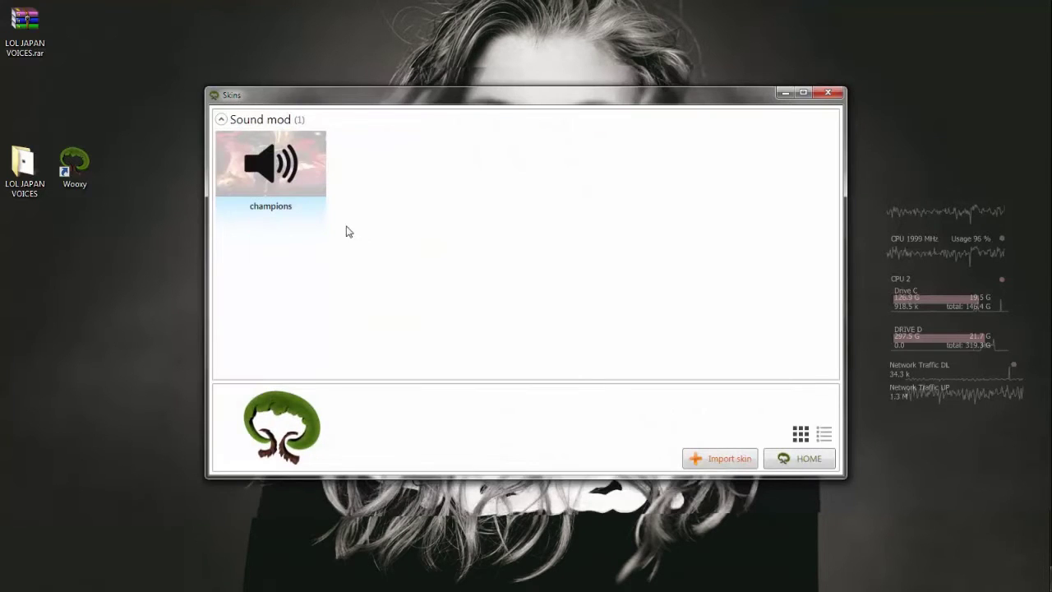
{"action": "left_click", "coordinate": [280, 177]}
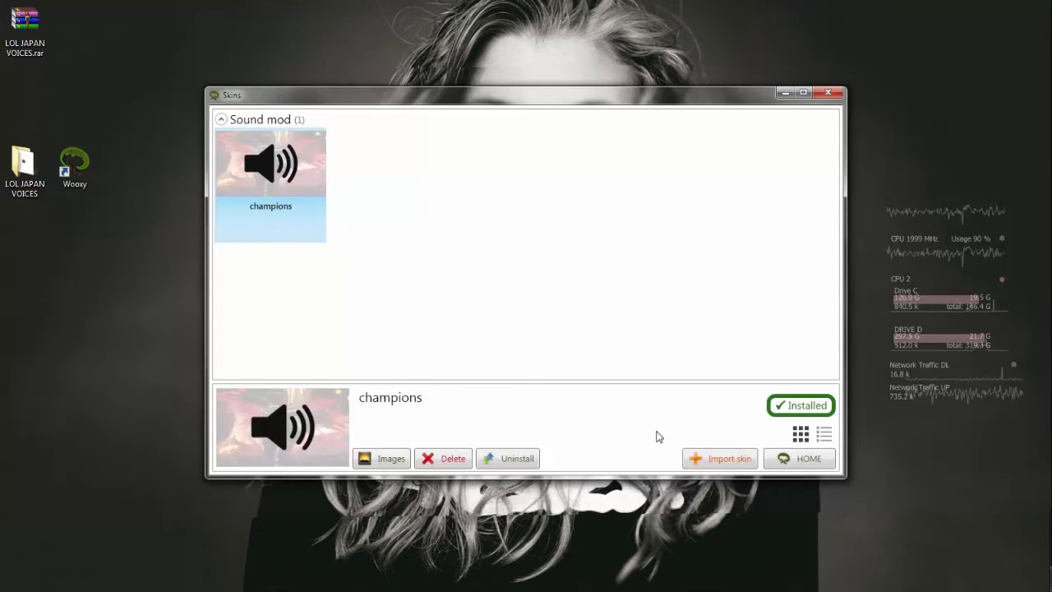
Start importing a skin from individual LoL files and browse to the LOL JAPAN VOICES folder on the desktop.
{"action": "left_click", "coordinate": [720, 458]}
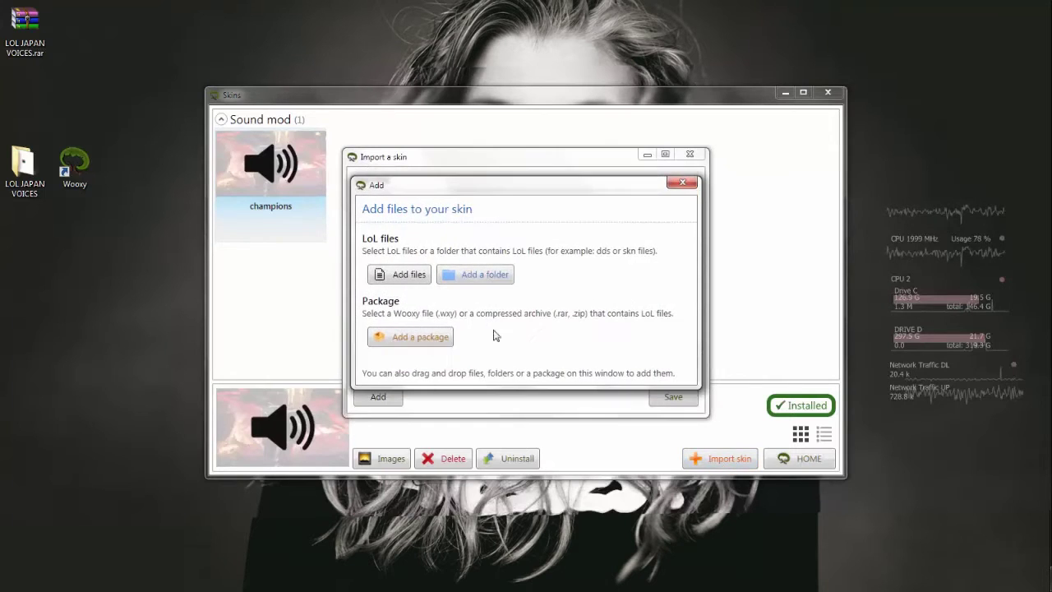
{"action": "left_click", "coordinate": [402, 275]}
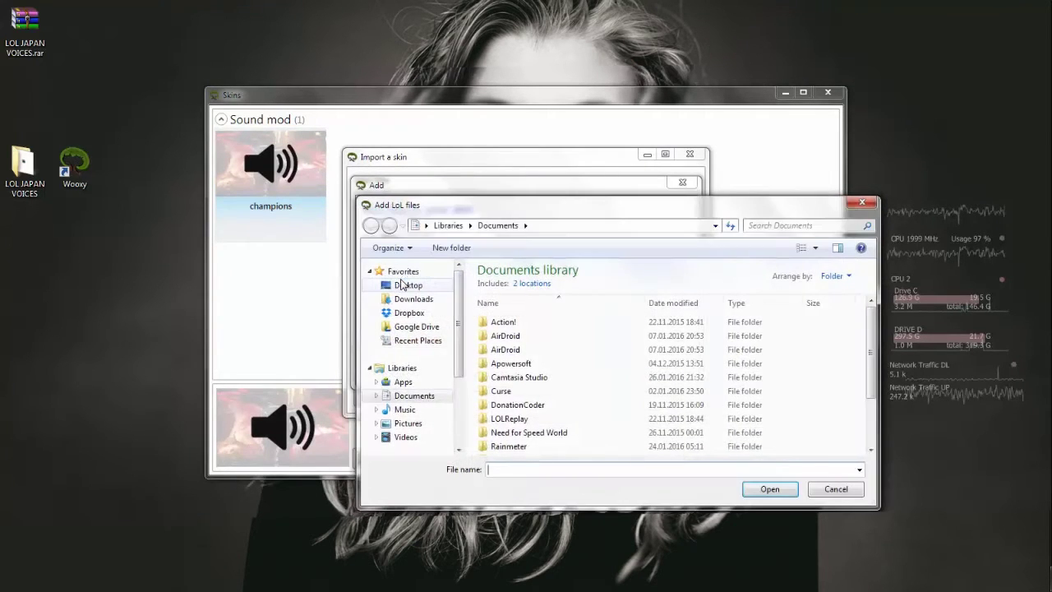
{"action": "left_click_drag", "start_coordinate": [510, 201], "coordinate": [413, 135]}
{"action": "left_click", "coordinate": [312, 222]}
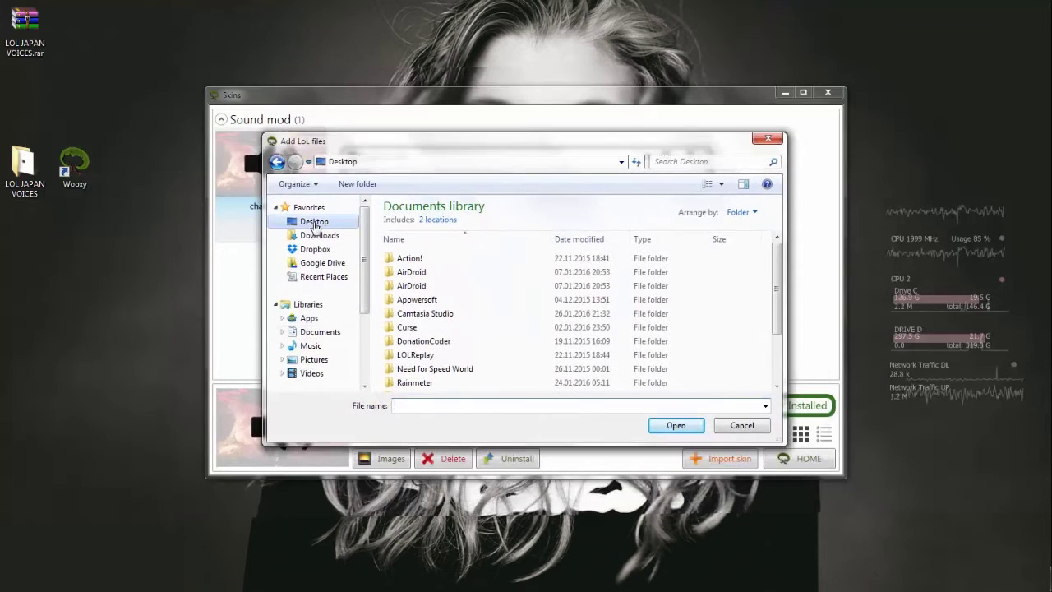
{"action": "double_click", "coordinate": [582, 290]}
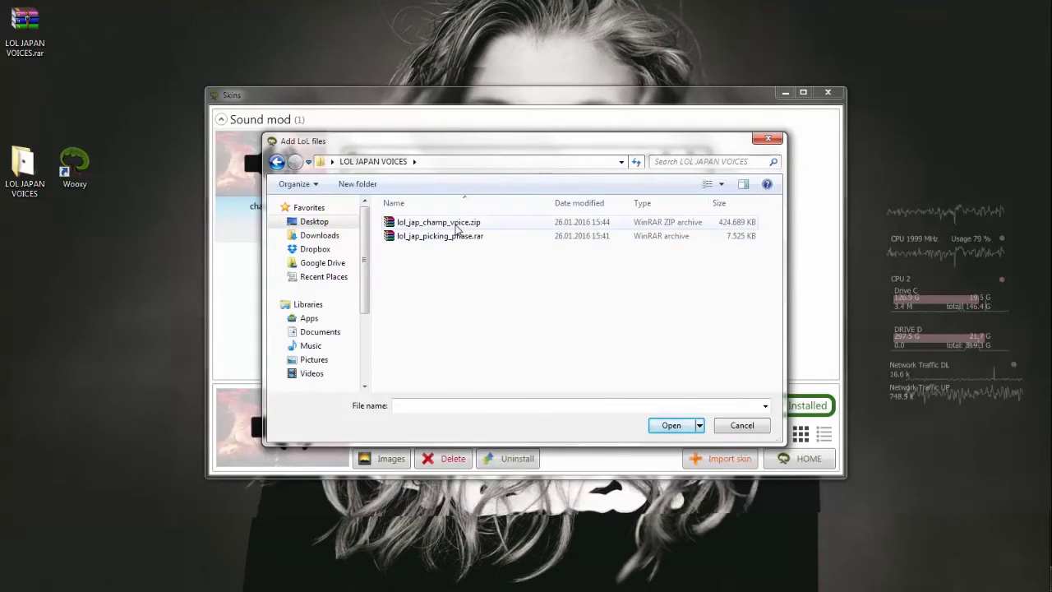
Extract lol_jap_champ_voice.zip and lol_jap_picking_phase.rar into the current folder and refresh the file list.
{"action": "left_click", "coordinate": [434, 223]}
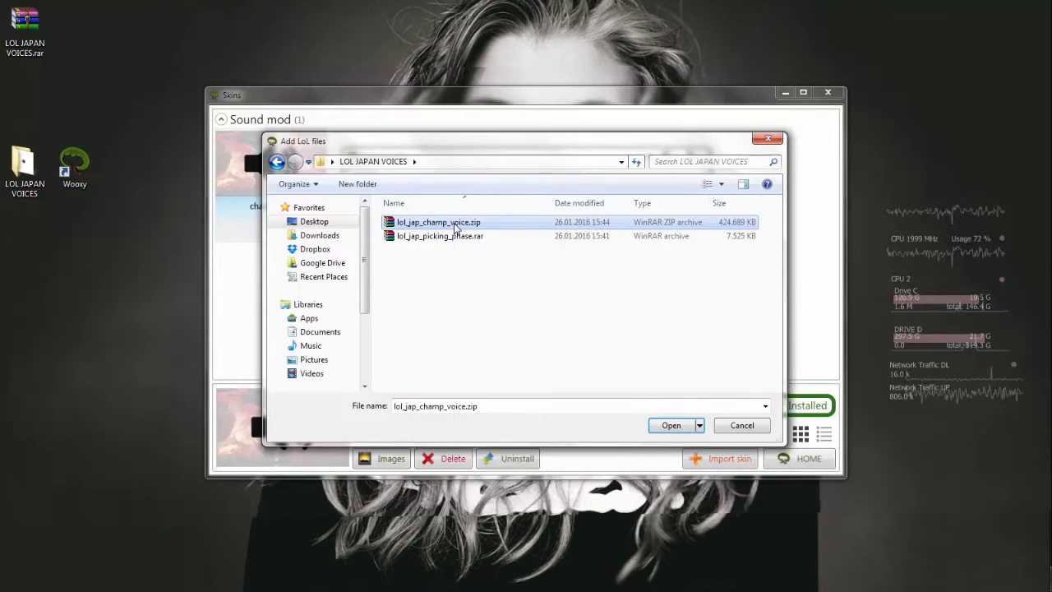
{"action": "right_click", "coordinate": [454, 228]}
{"action": "left_click", "coordinate": [434, 275]}
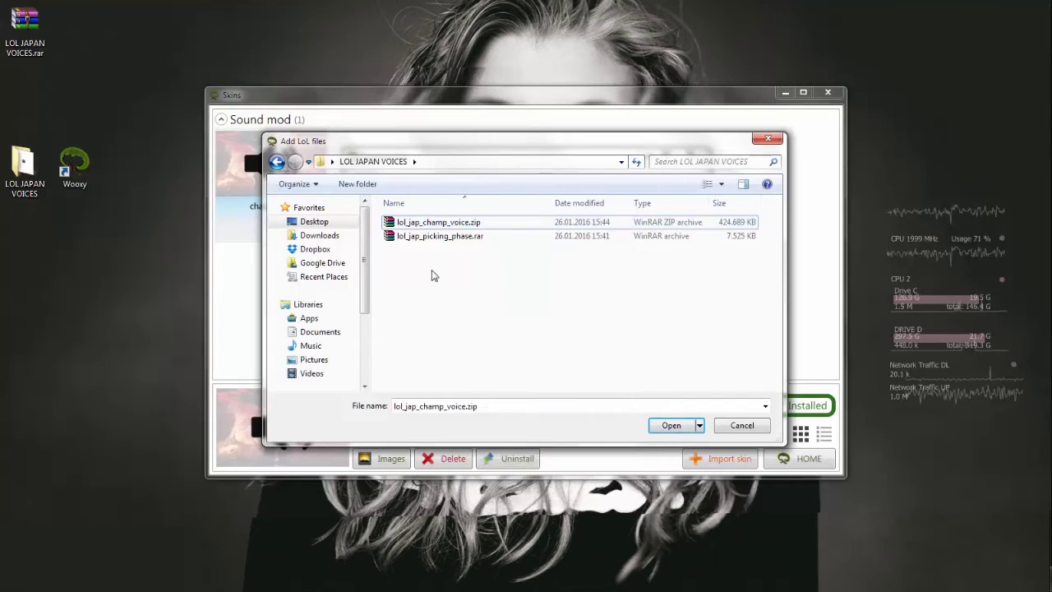
{"action": "left_click", "coordinate": [452, 235], "text": "shift"}
{"action": "right_click", "coordinate": [452, 236]}
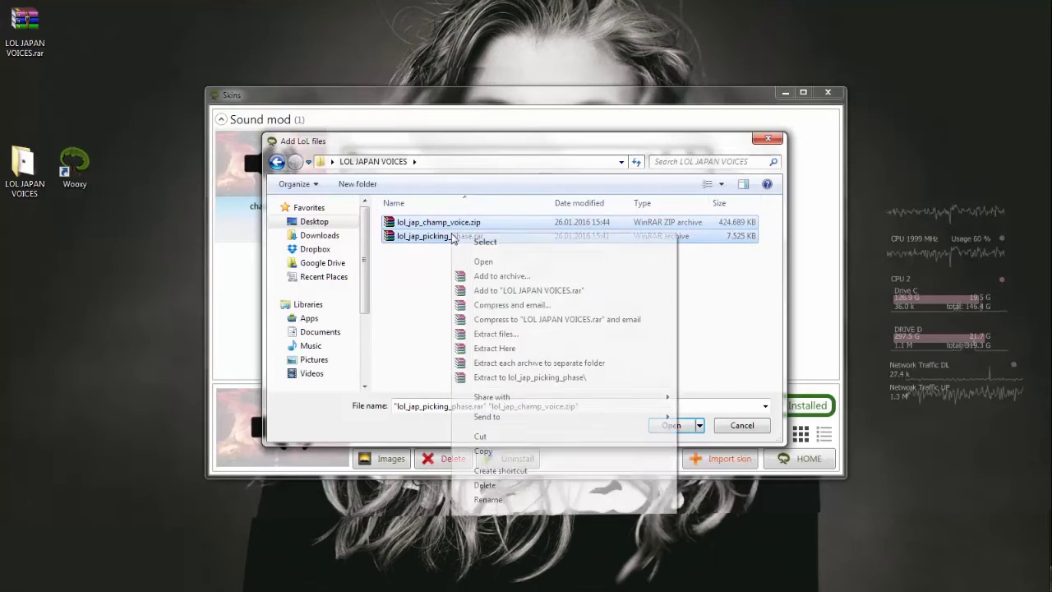
{"action": "left_click", "coordinate": [477, 349]}
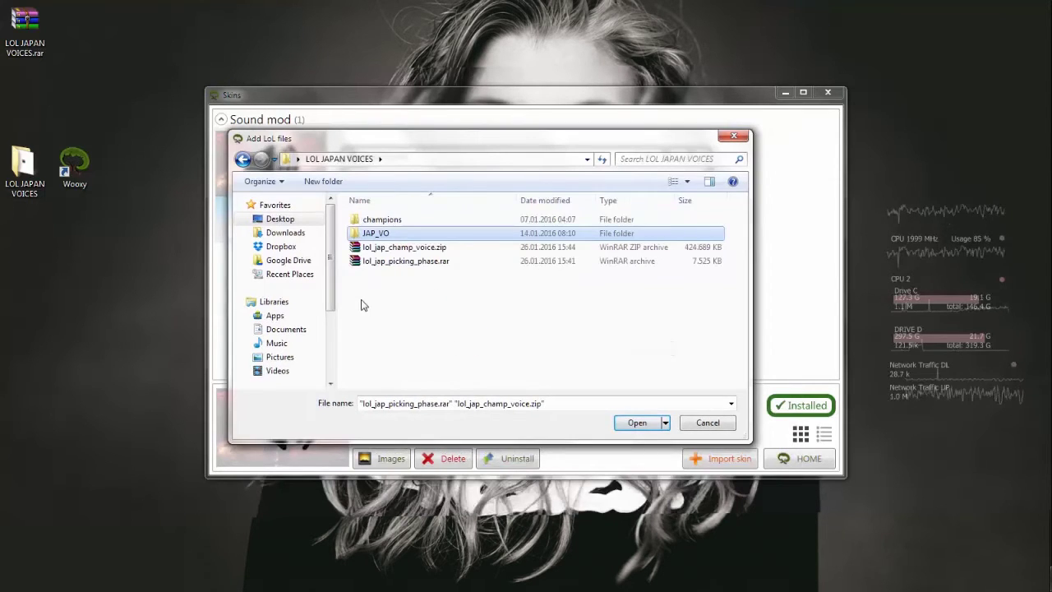
{"action": "left_click", "coordinate": [386, 319]}
{"action": "right_click", "coordinate": [422, 314]}
{"action": "left_click", "coordinate": [448, 365]}
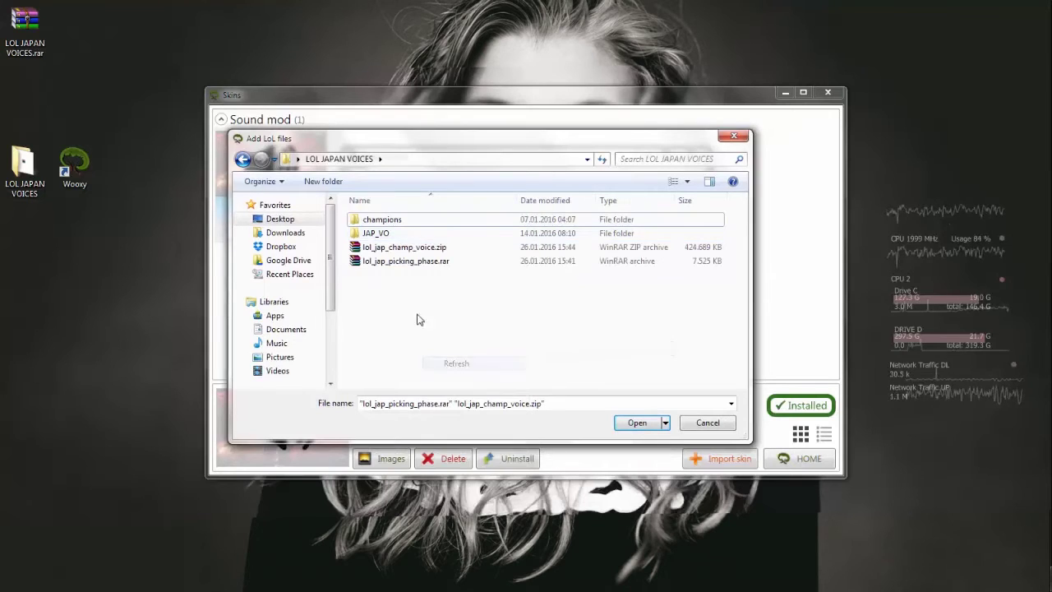
Add all files from the JAP_VO folder to the new skin and return to the options for adding more files.
{"action": "double_click", "coordinate": [364, 233]}
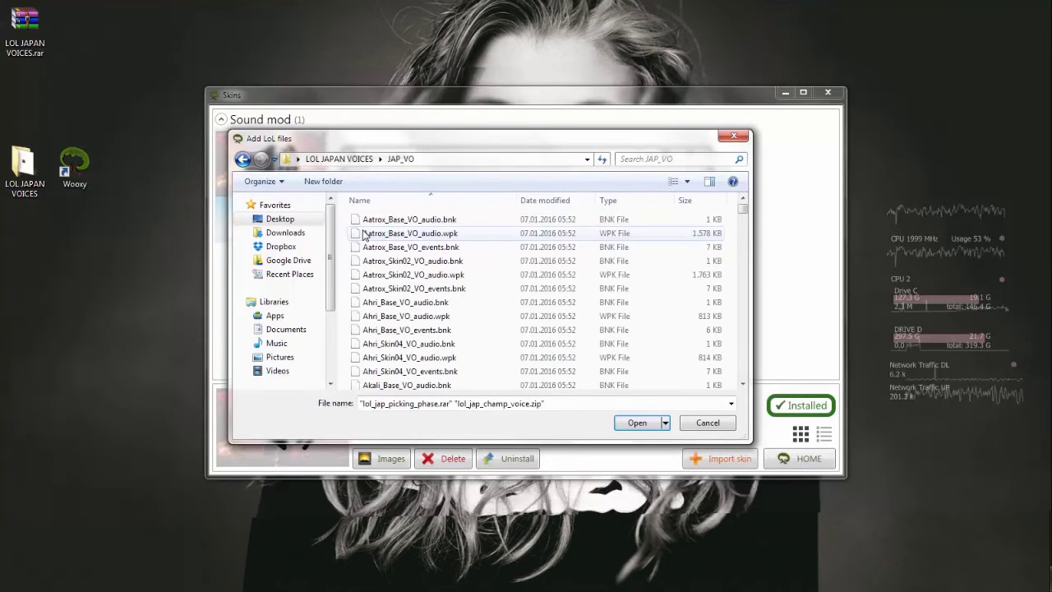
{"action": "key", "text": "ctrl+a"}
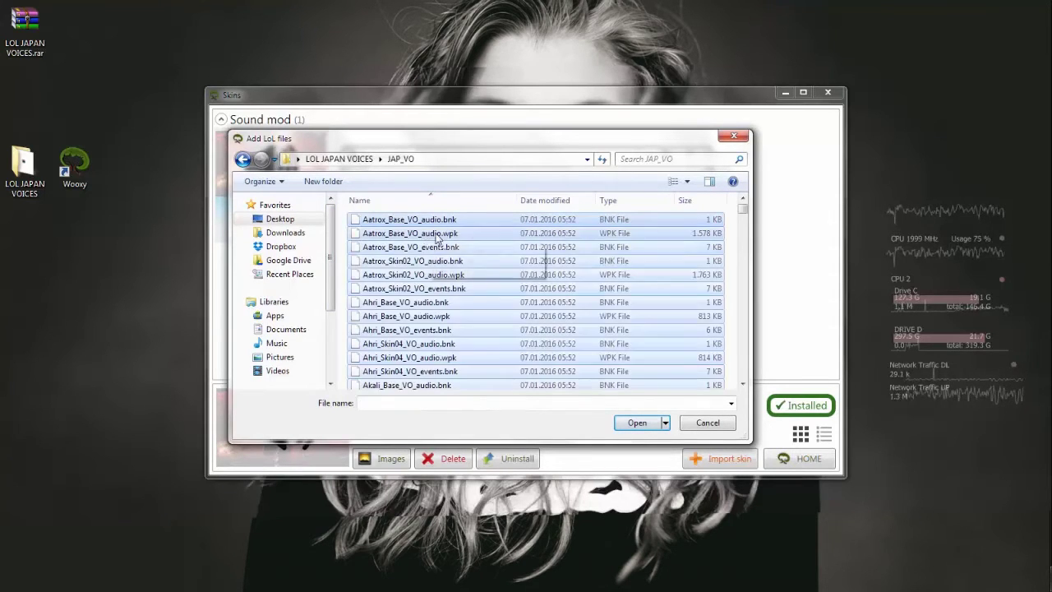
{"action": "left_click", "coordinate": [654, 424]}
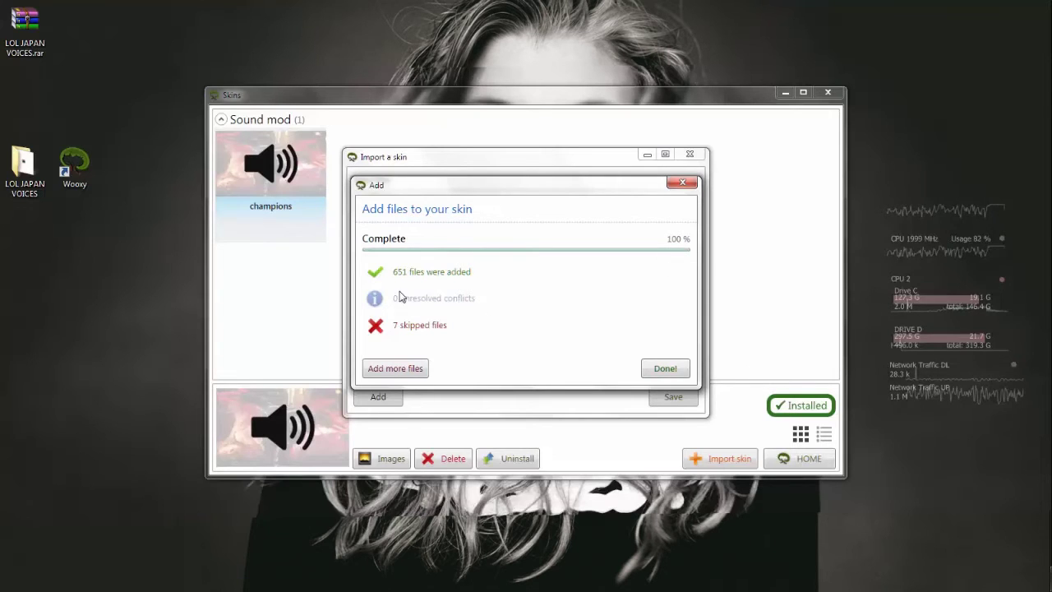
{"action": "left_click", "coordinate": [389, 370]}
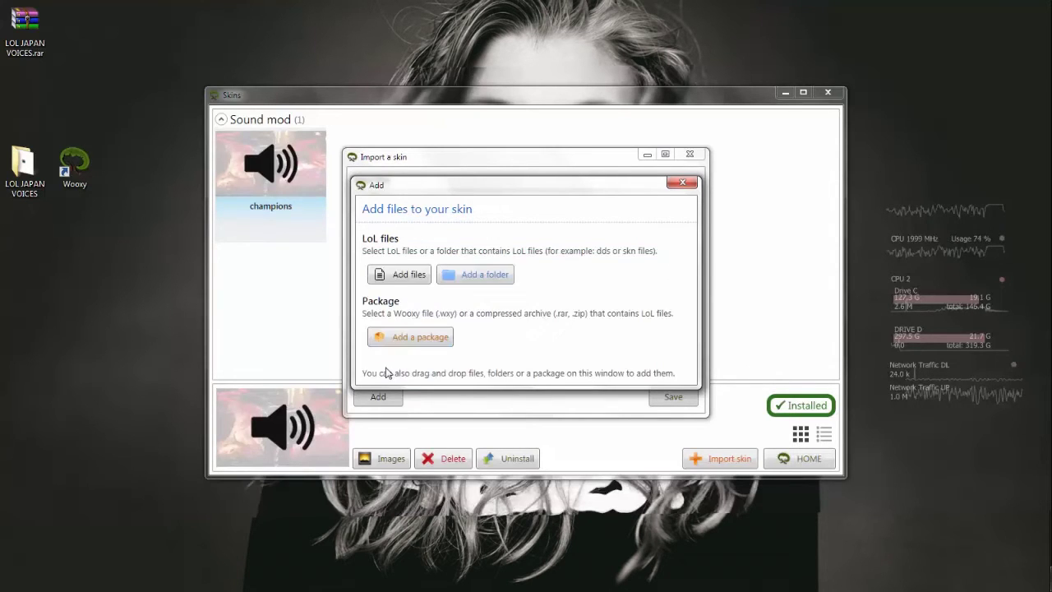
Add all files from the JAP_VO folder to the skin two more times to include previously skipped files.
{"action": "left_click", "coordinate": [400, 276]}
{"action": "left_click", "coordinate": [411, 275]}
{"action": "key", "text": "ctrl+a"}
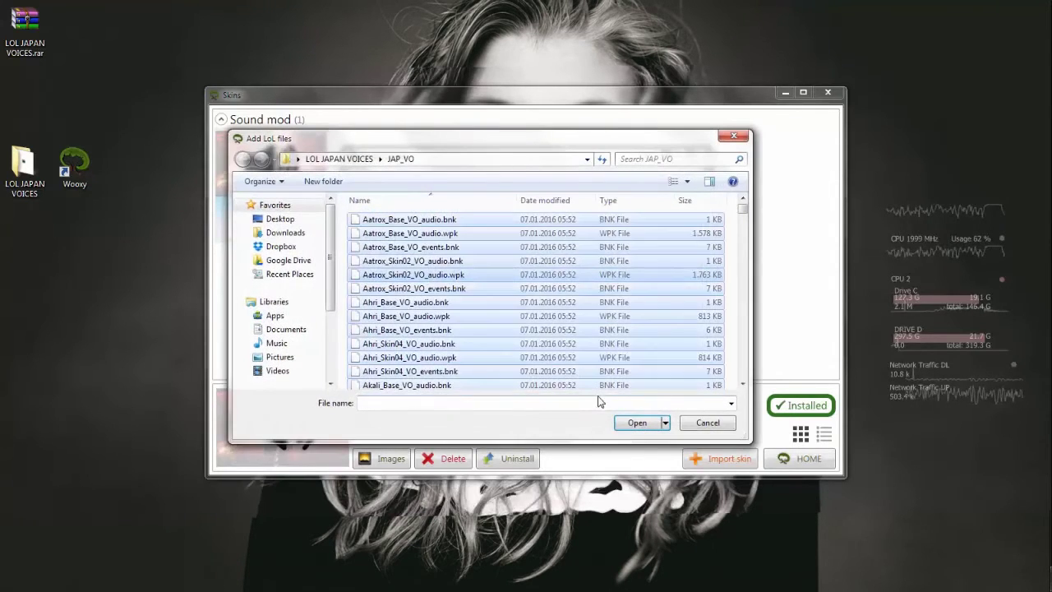
{"action": "left_click", "coordinate": [636, 424]}
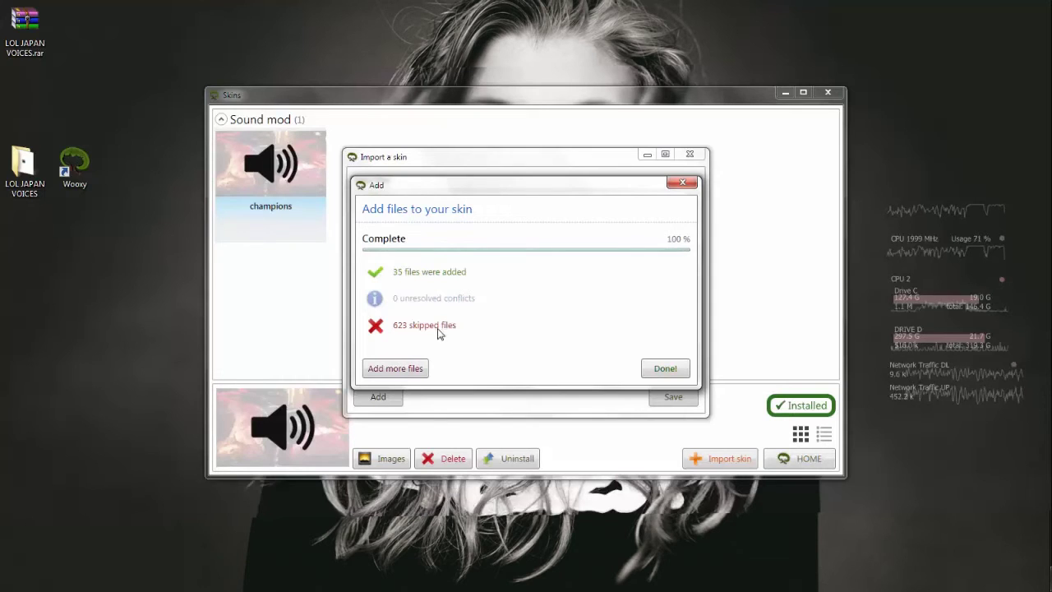
{"action": "left_click", "coordinate": [417, 370]}
{"action": "left_click", "coordinate": [409, 277]}
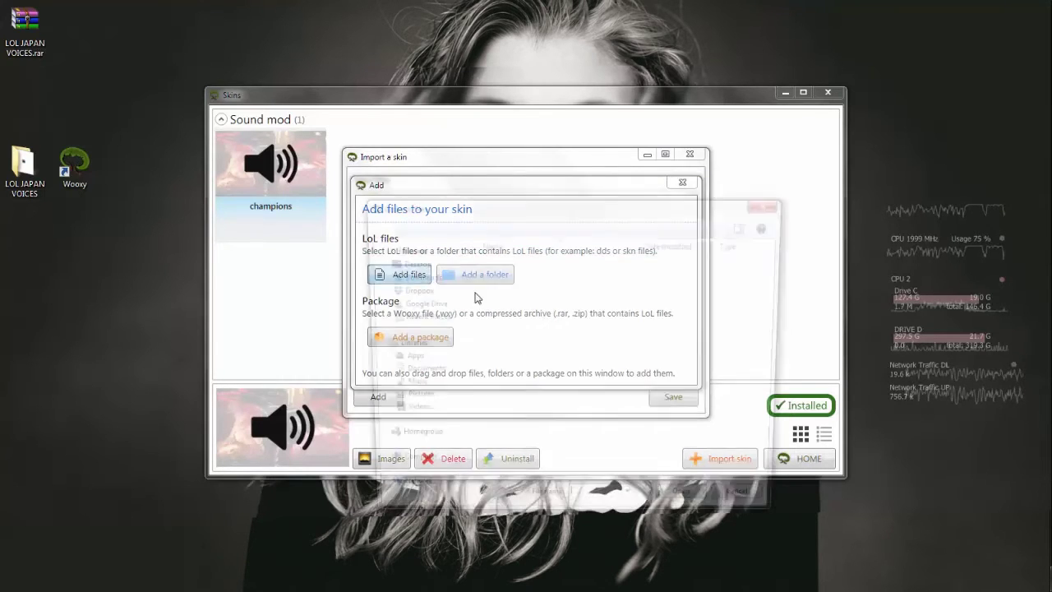
{"action": "left_click", "coordinate": [631, 426]}
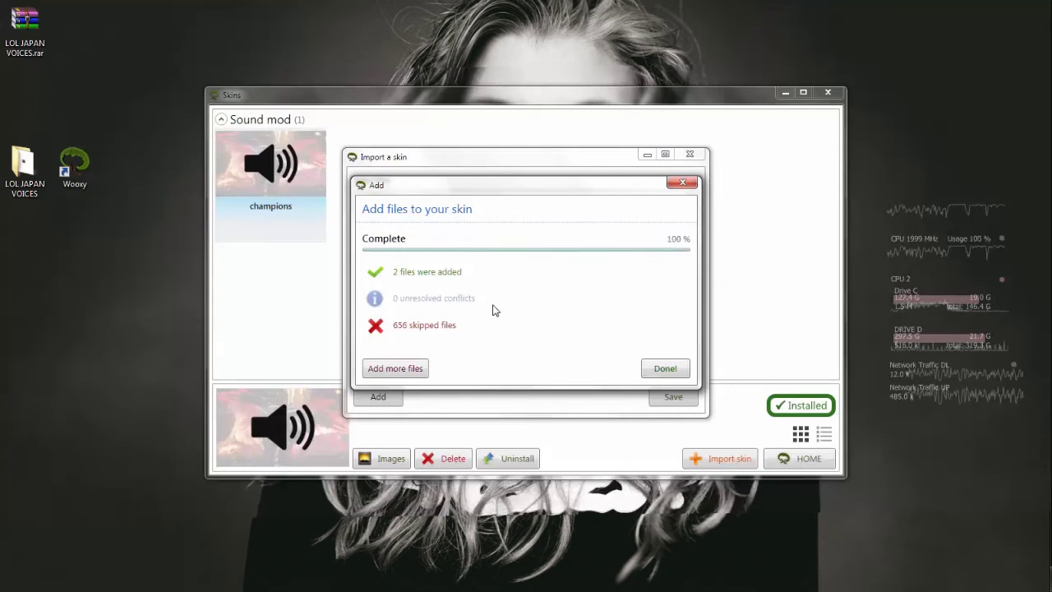
Add all JAP_VO files to the skin once more and finish adding files.
{"action": "left_click", "coordinate": [394, 368]}
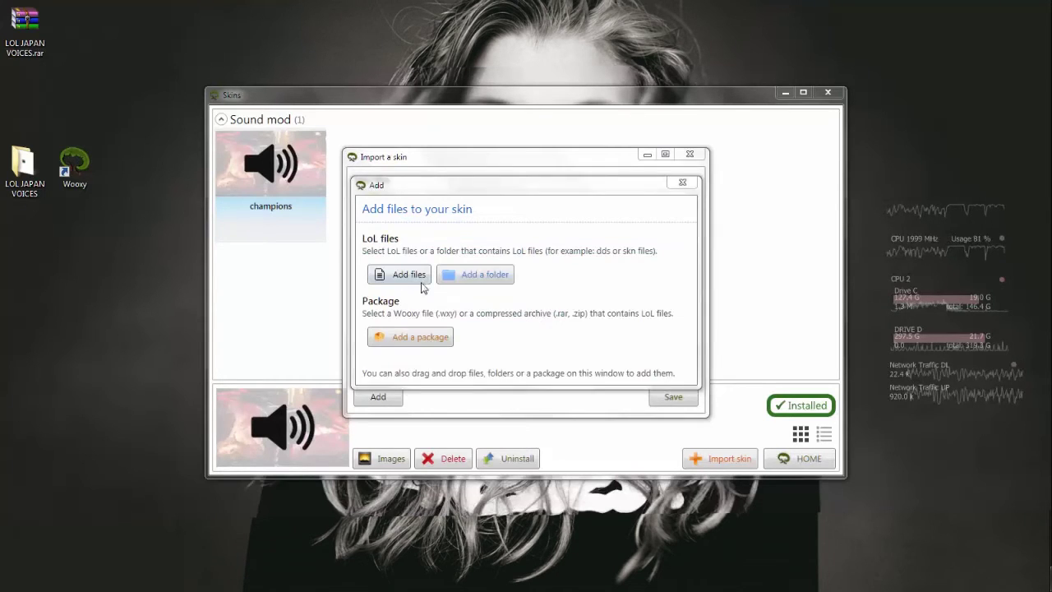
{"action": "left_click", "coordinate": [400, 272]}
{"action": "key", "text": "ctrl+a"}
{"action": "left_click", "coordinate": [627, 419]}
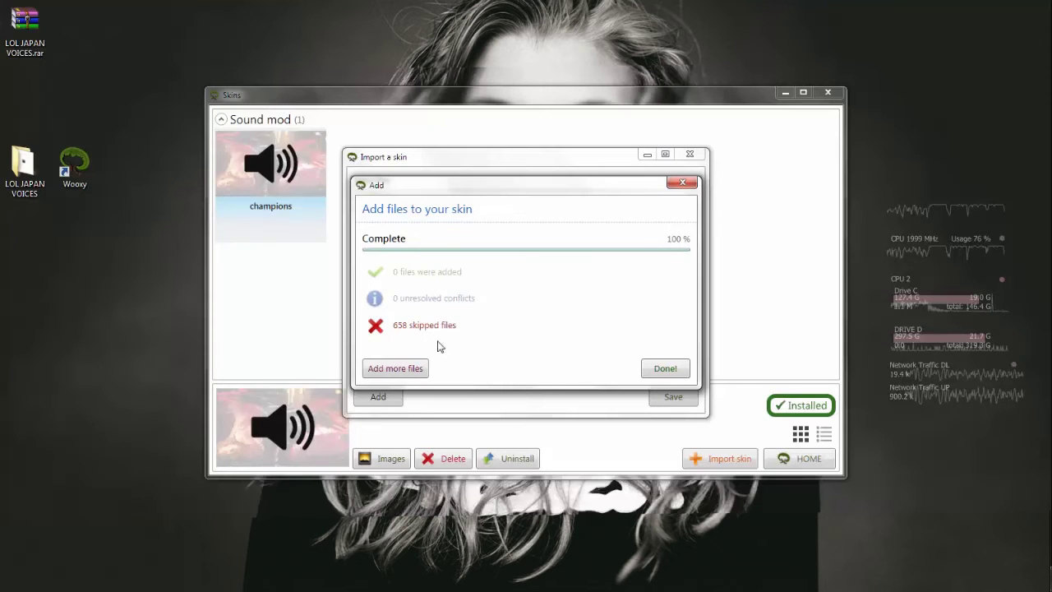
{"action": "left_click", "coordinate": [665, 368]}
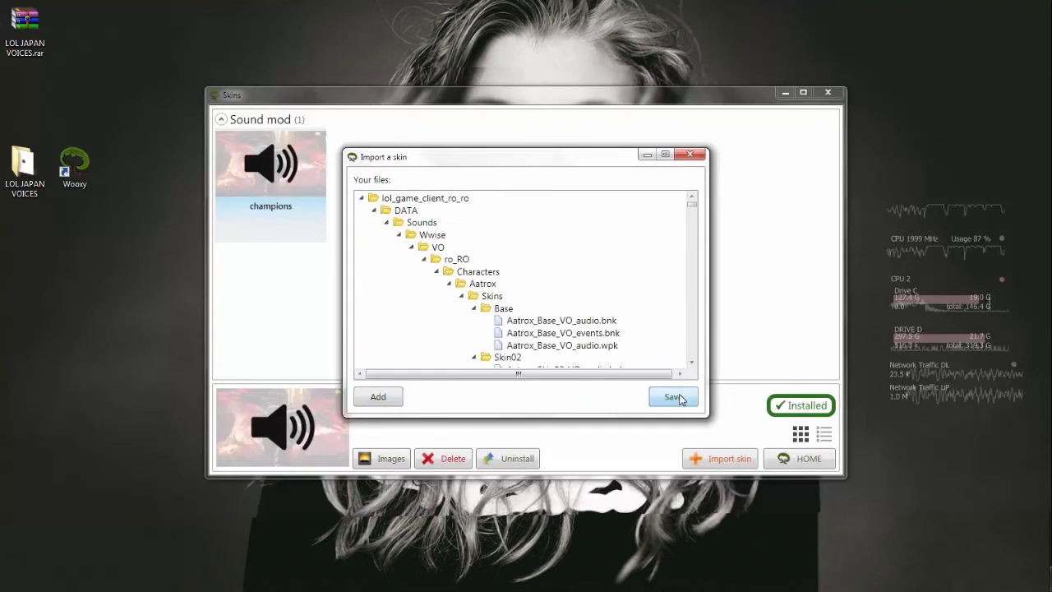
Save the skin as champ_sounds with type Sound mod, Character sounds, and the default image.
{"action": "left_click", "coordinate": [674, 397]}
{"action": "left_click", "coordinate": [458, 198]}
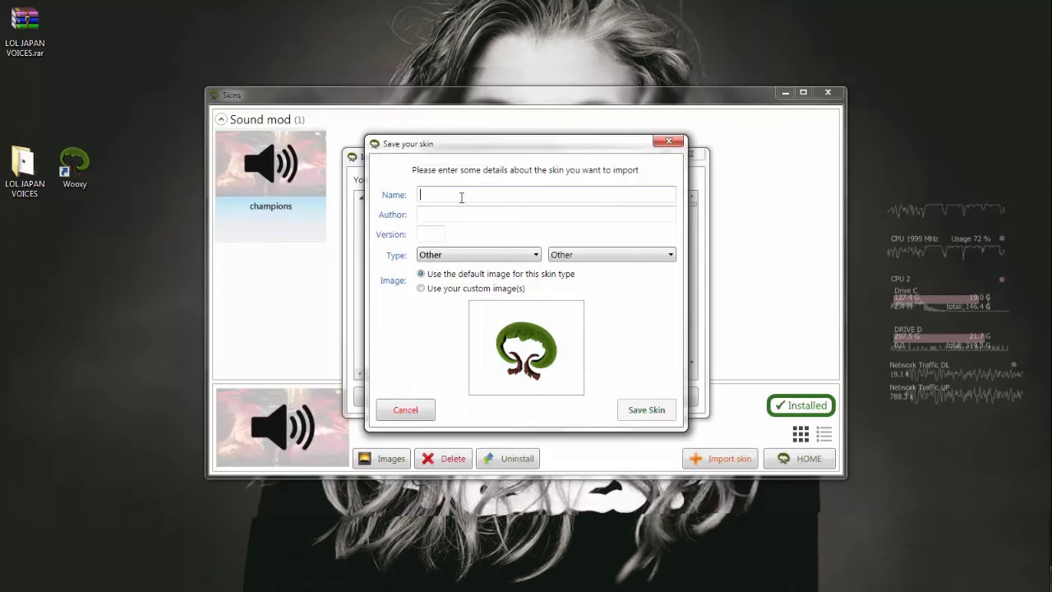
{"action": "type", "text": "champ"}
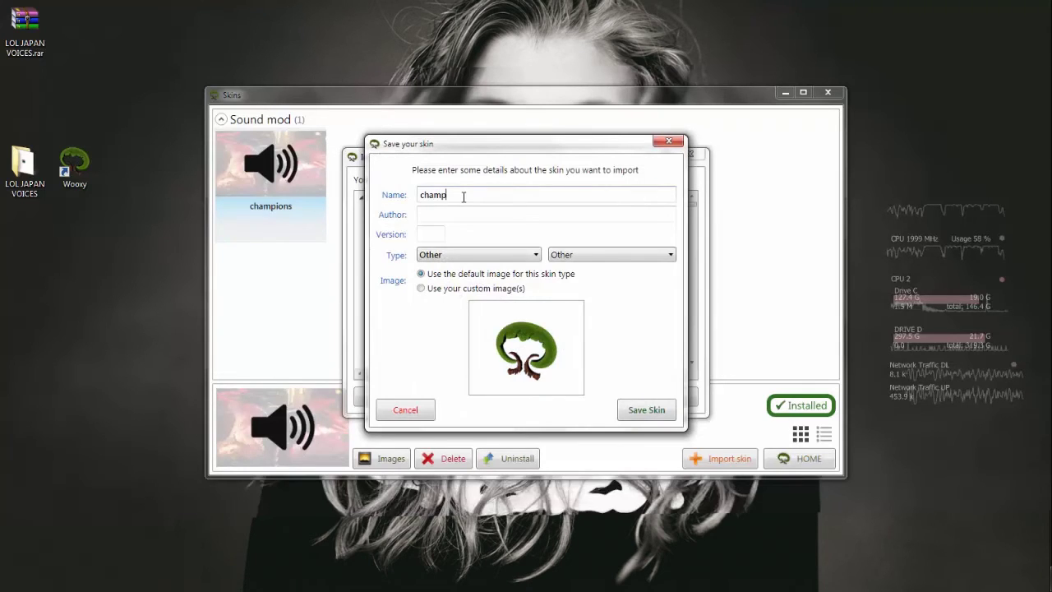
{"action": "type", "text": "_sounds"}
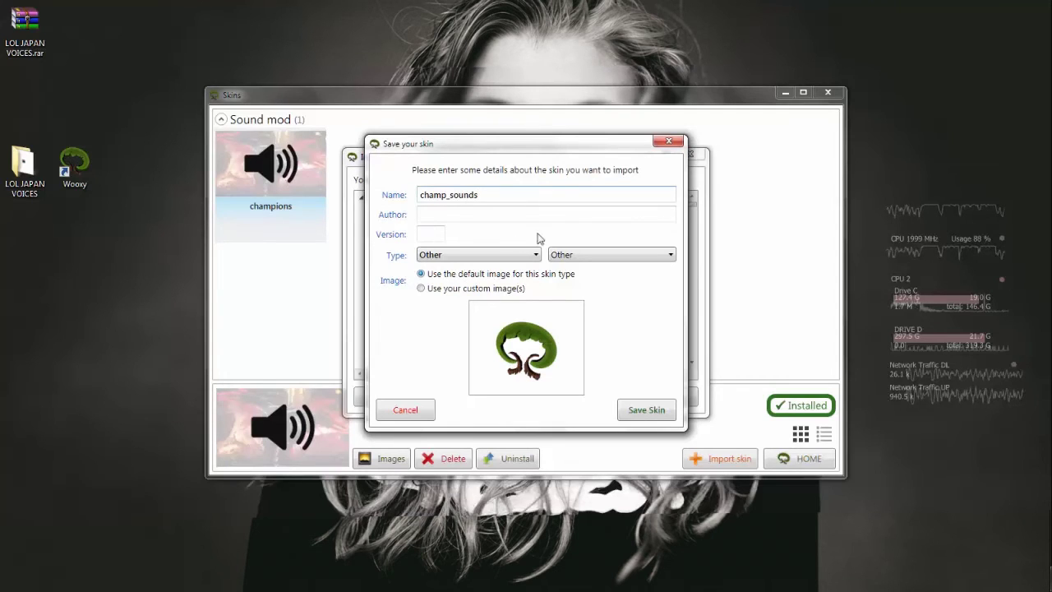
{"action": "left_click", "coordinate": [525, 257]}
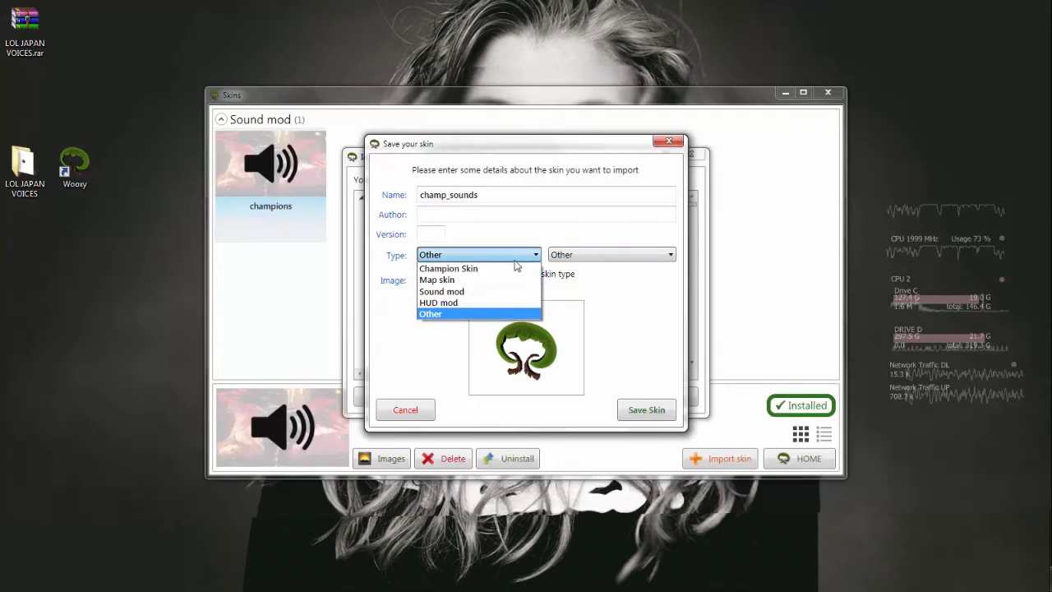
{"action": "left_click", "coordinate": [501, 291]}
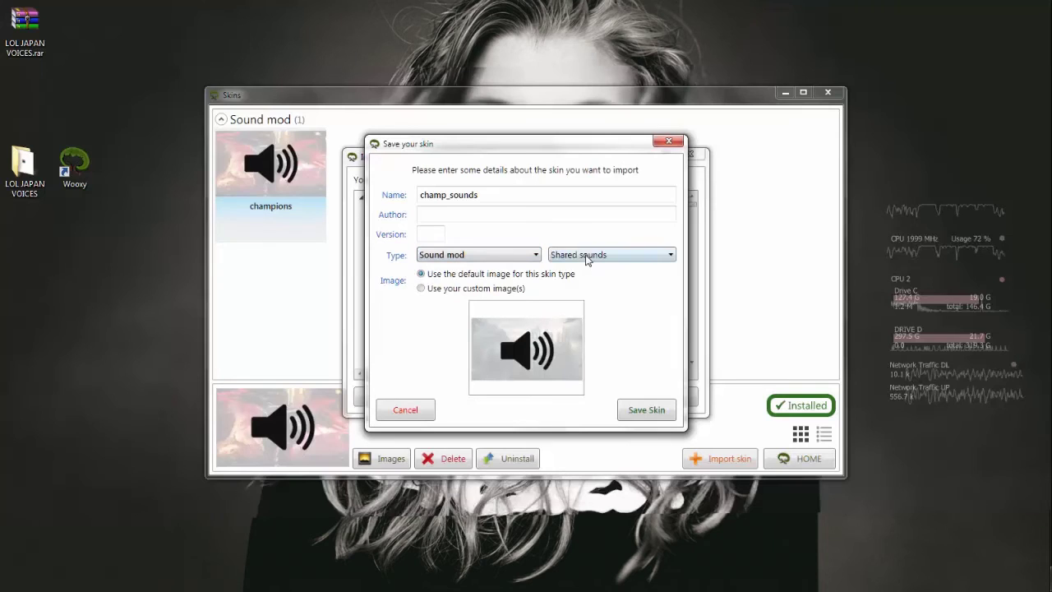
{"action": "left_click", "coordinate": [586, 256]}
{"action": "left_click", "coordinate": [585, 280]}
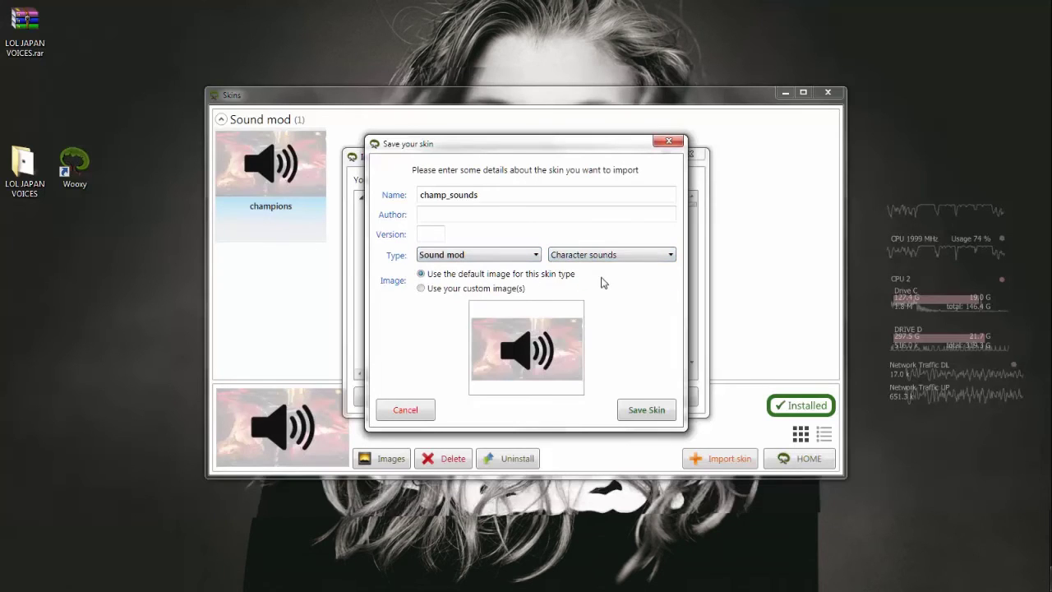
{"action": "left_click", "coordinate": [639, 415]}
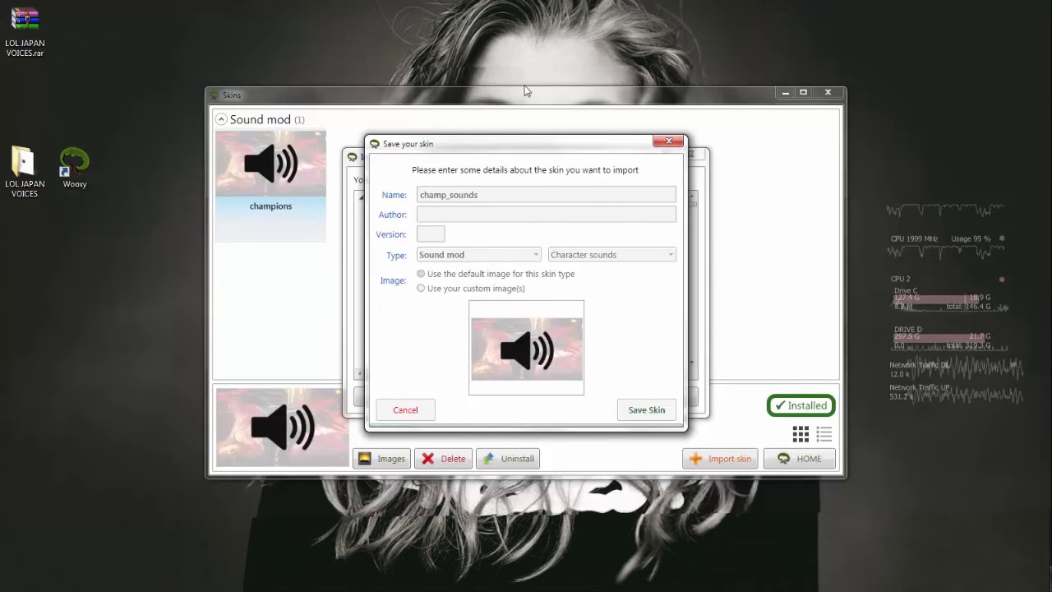
Browse in a file explorer window to the RADS\projects folder of League of Legends under D:\Games.
{"action": "right_click", "coordinate": [130, 169]}
{"action": "left_click", "coordinate": [145, 225]}
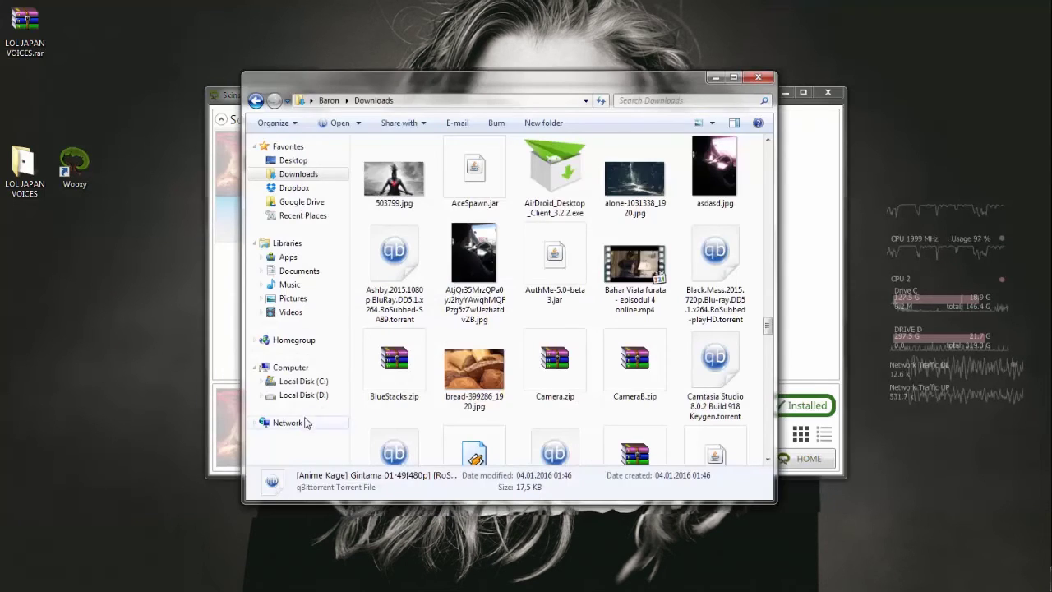
{"action": "left_click", "coordinate": [306, 403]}
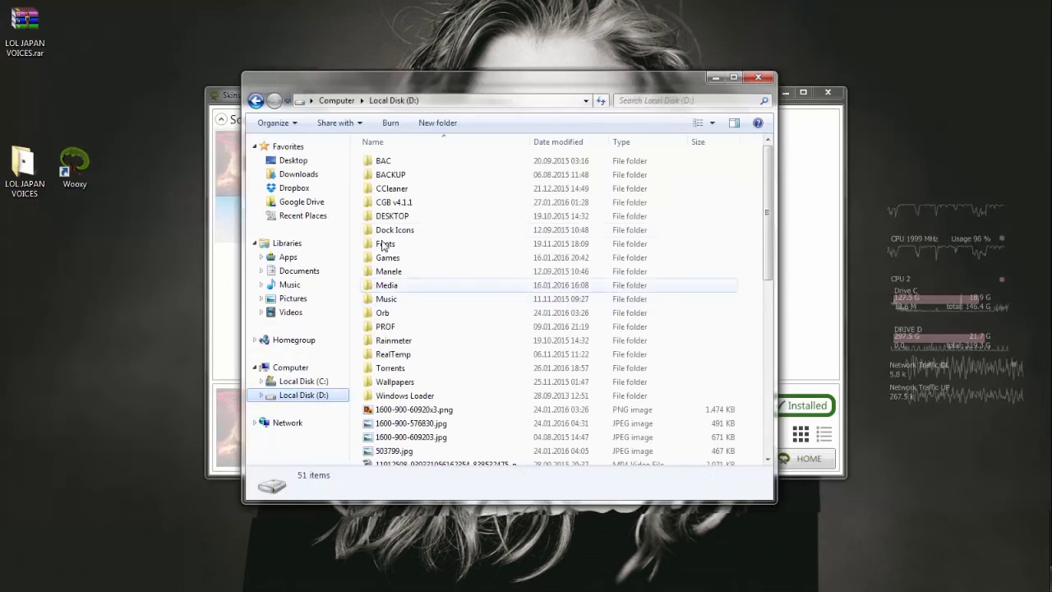
{"action": "double_click", "coordinate": [388, 256]}
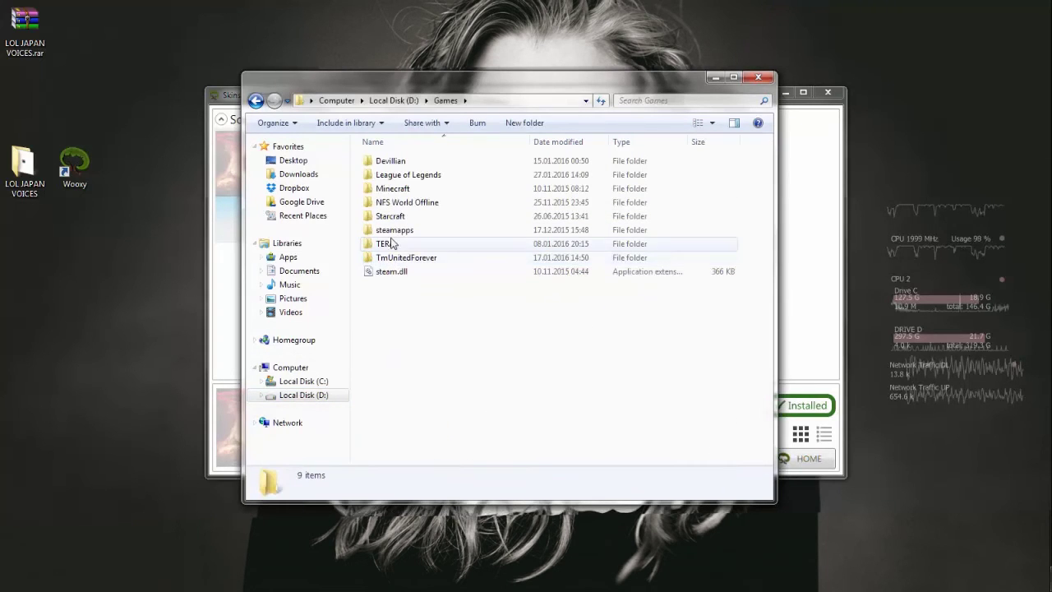
{"action": "double_click", "coordinate": [415, 176]}
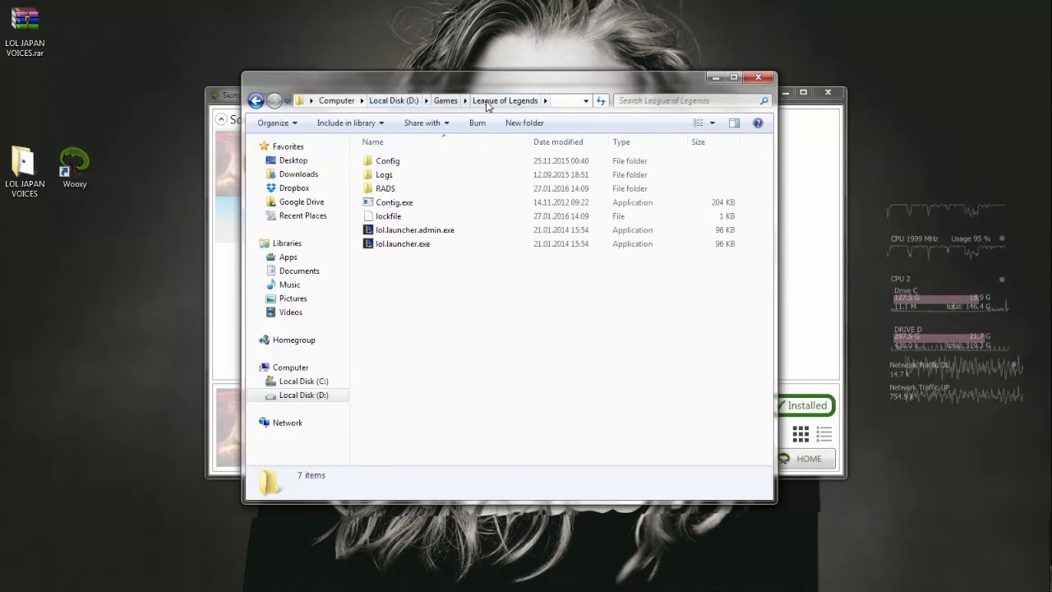
{"action": "double_click", "coordinate": [387, 190]}
{"action": "double_click", "coordinate": [417, 176]}
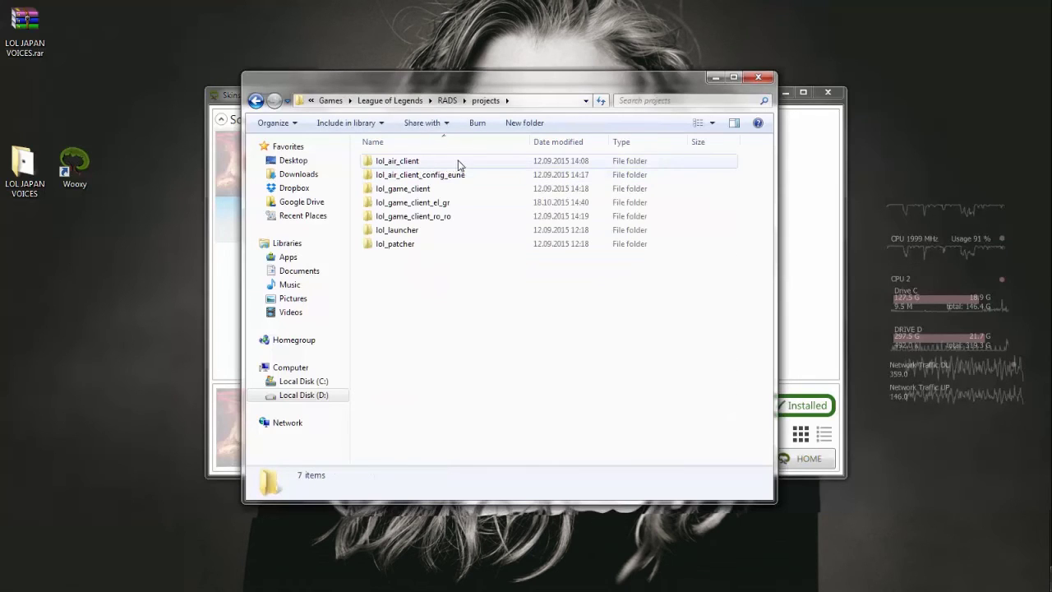
Open the sounds folder under lol_air_client\releases\0.0.1.182\deploy\assets.
{"action": "double_click", "coordinate": [433, 166]}
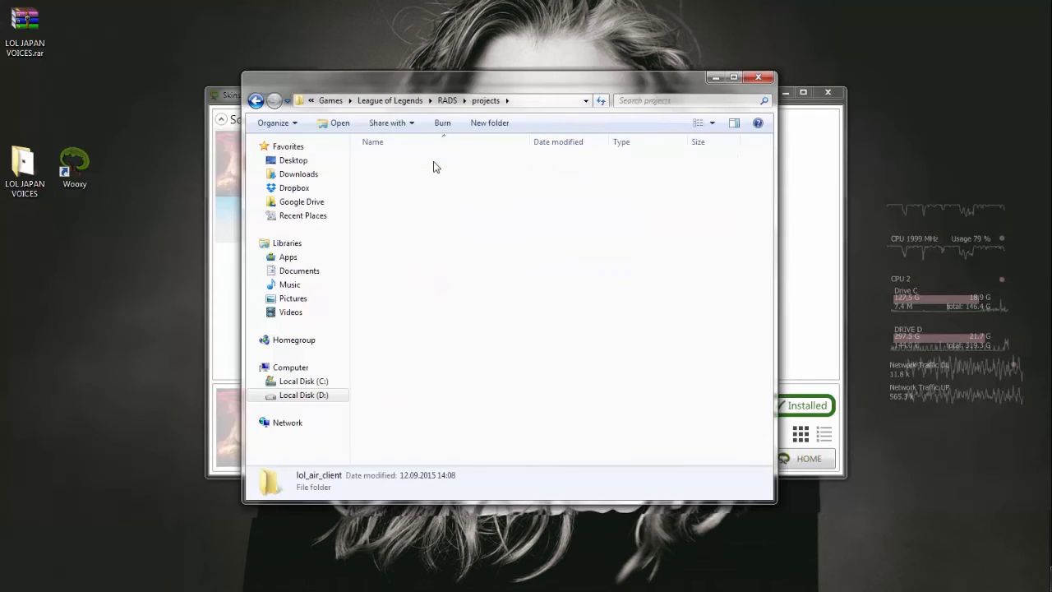
{"action": "left_click", "coordinate": [405, 176]}
{"action": "double_click", "coordinate": [405, 177]}
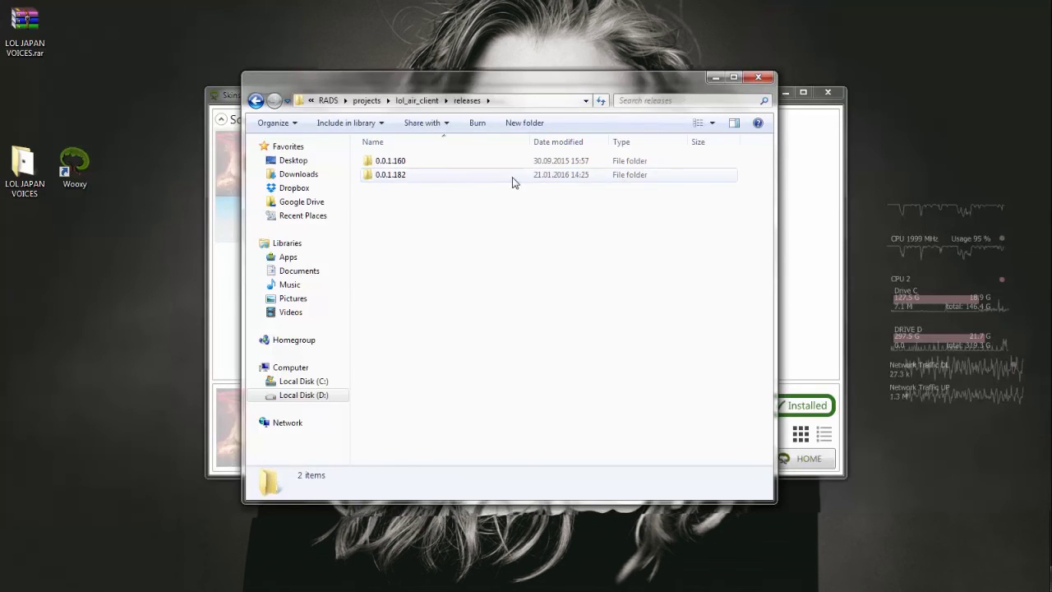
{"action": "left_click", "coordinate": [392, 180]}
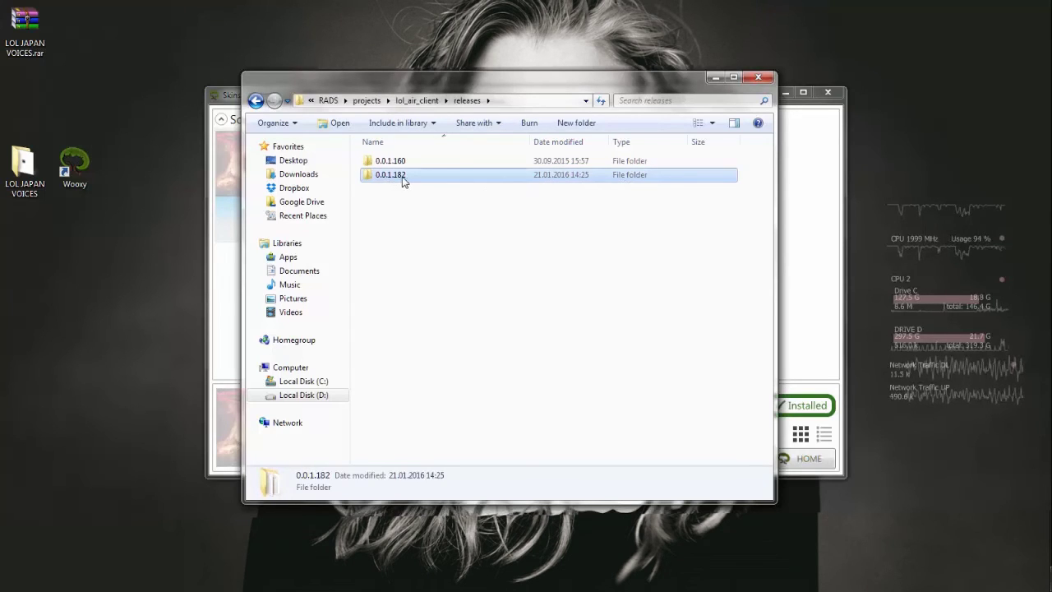
{"action": "double_click", "coordinate": [408, 180]}
{"action": "double_click", "coordinate": [410, 163]}
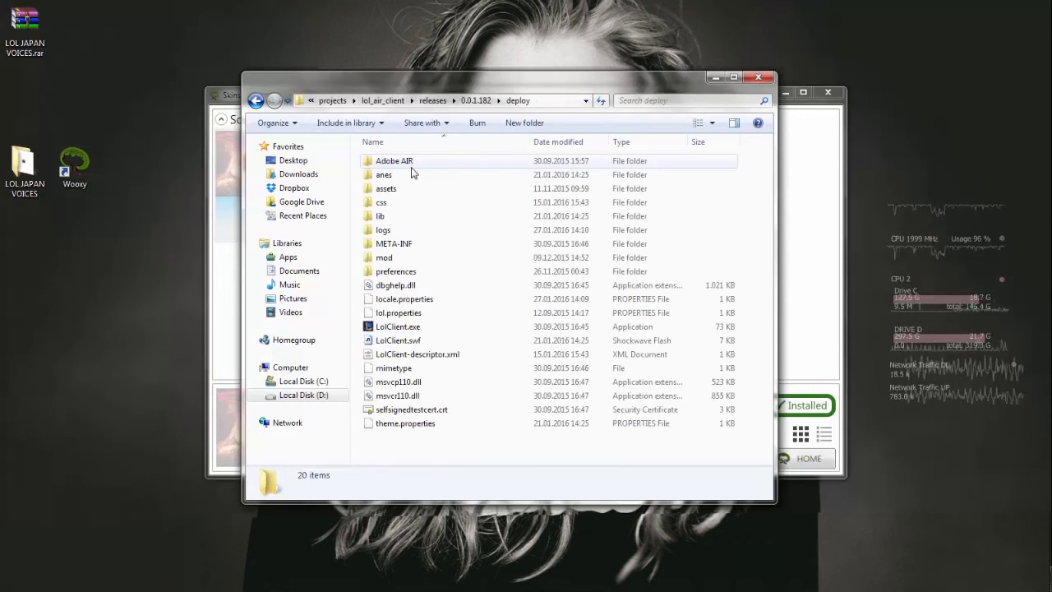
{"action": "double_click", "coordinate": [412, 188]}
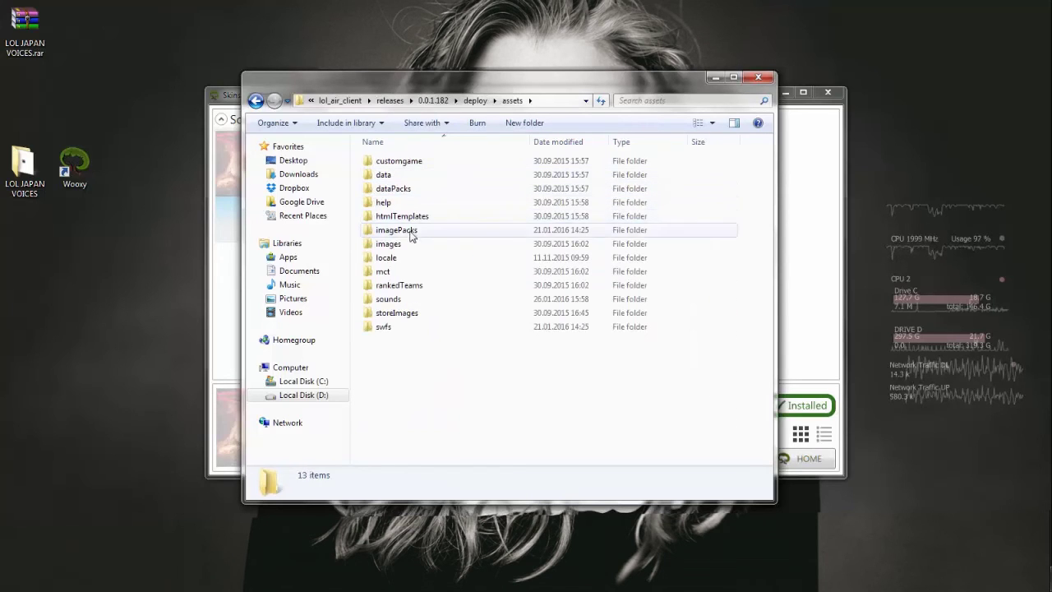
{"action": "double_click", "coordinate": [411, 306]}
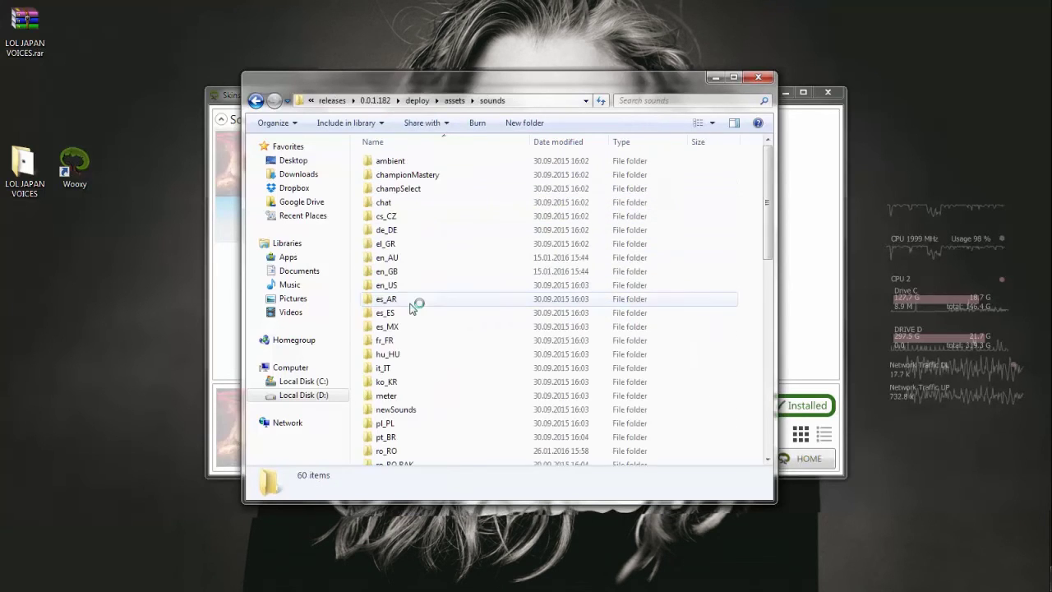
Examine the language folders in the sounds folder, such as ro_RO and en_US, to identify the client's language.
{"action": "left_click", "coordinate": [387, 451]}
{"action": "scroll", "coordinate": [391, 436], "scroll_direction": "down", "scroll_amount": 1}
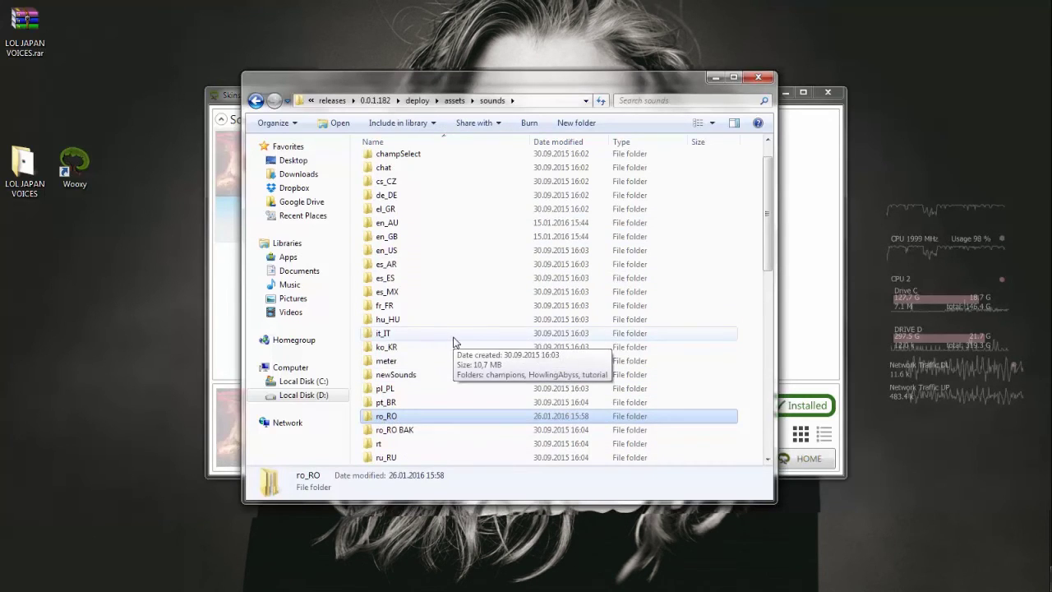
{"action": "scroll", "coordinate": [455, 341], "scroll_direction": "up", "scroll_amount": 1}
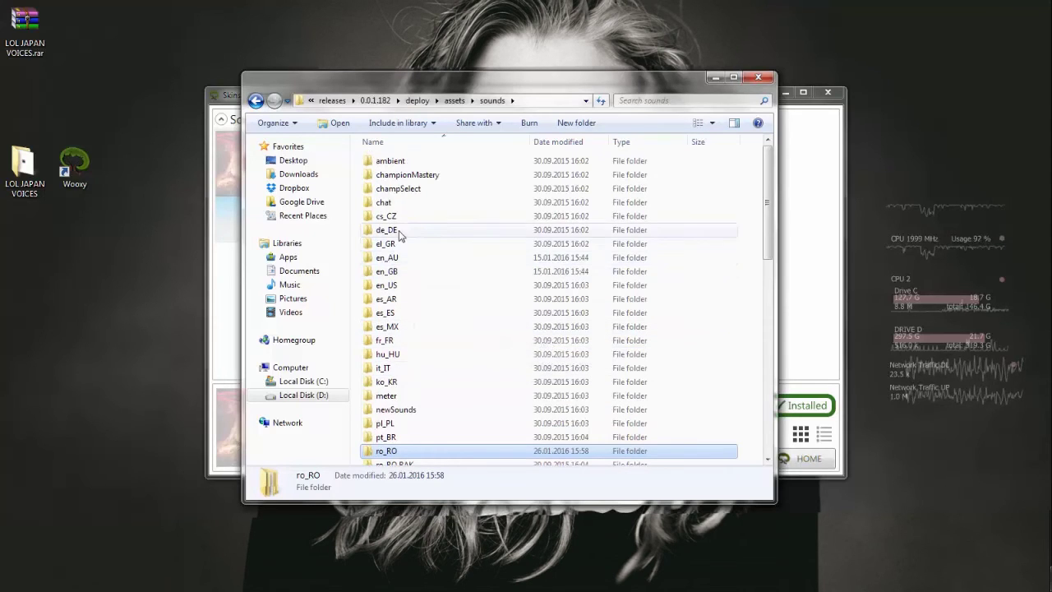
{"action": "left_click", "coordinate": [381, 286]}
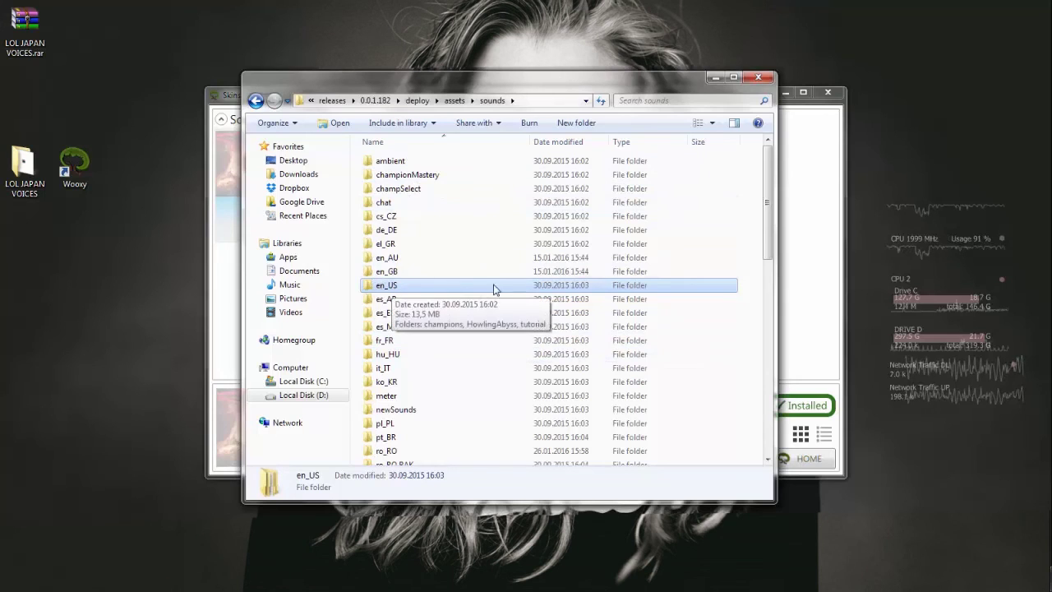
Make a backup copy of the ro_RO folder inside the sounds folder.
{"action": "left_click", "coordinate": [391, 451]}
{"action": "scroll", "coordinate": [394, 411], "scroll_direction": "down", "scroll_amount": 2}
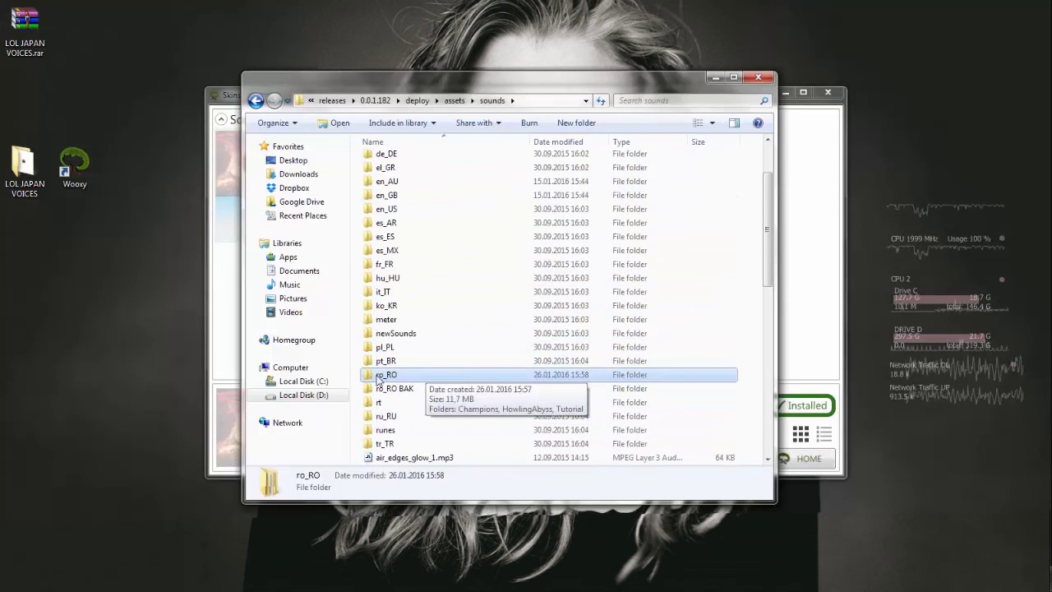
{"action": "right_click", "coordinate": [396, 377]}
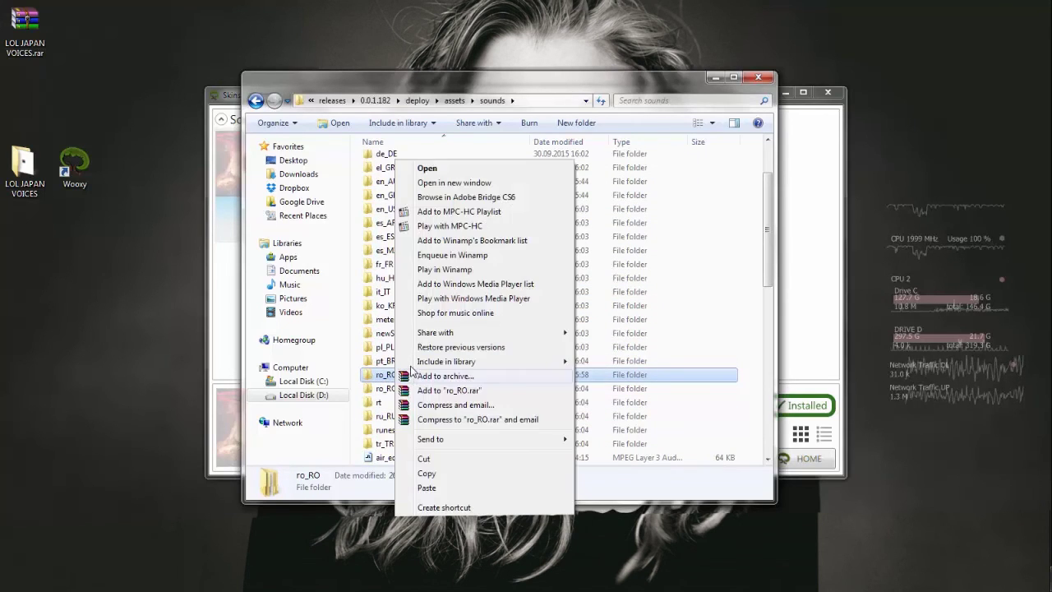
{"action": "left_click", "coordinate": [441, 473]}
{"action": "right_click", "coordinate": [732, 285]}
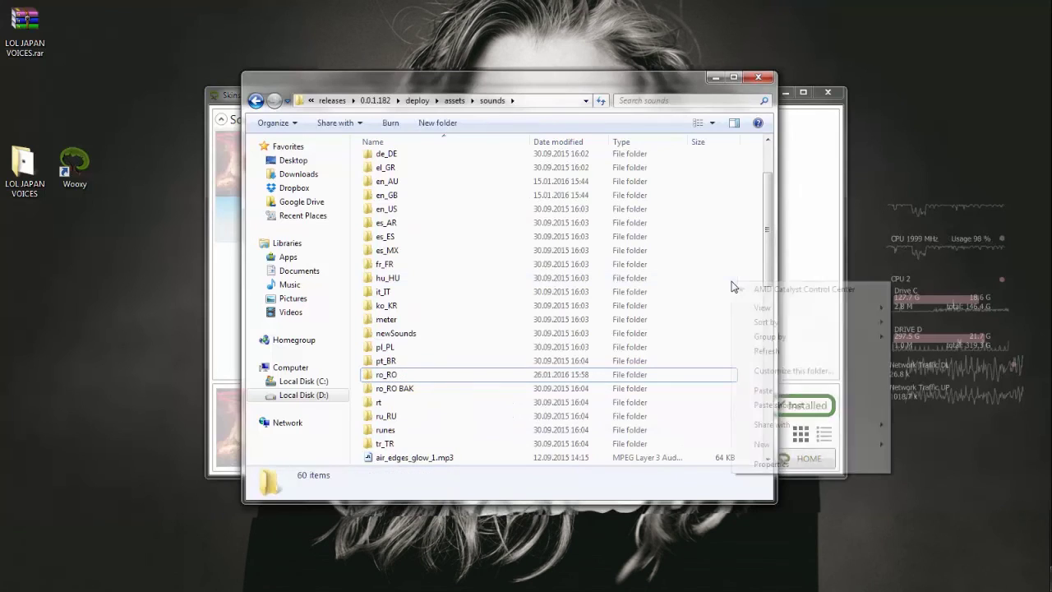
{"action": "left_click", "coordinate": [762, 390]}
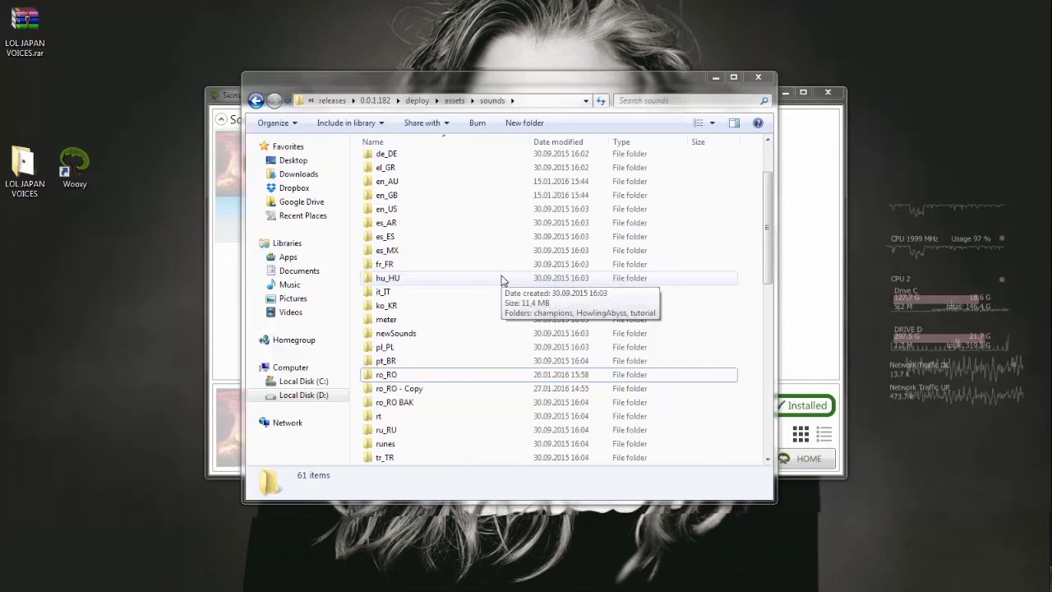
Delete the newly made duplicate of the ro_RO folder.
{"action": "left_click", "coordinate": [442, 391]}
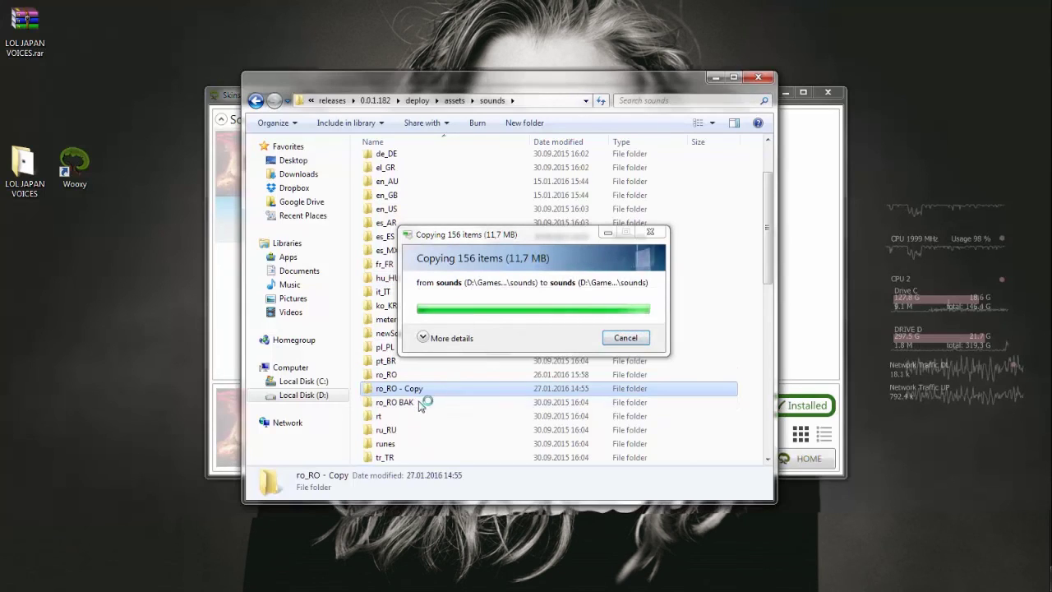
{"action": "right_click", "coordinate": [399, 389]}
{"action": "left_click", "coordinate": [565, 347]}
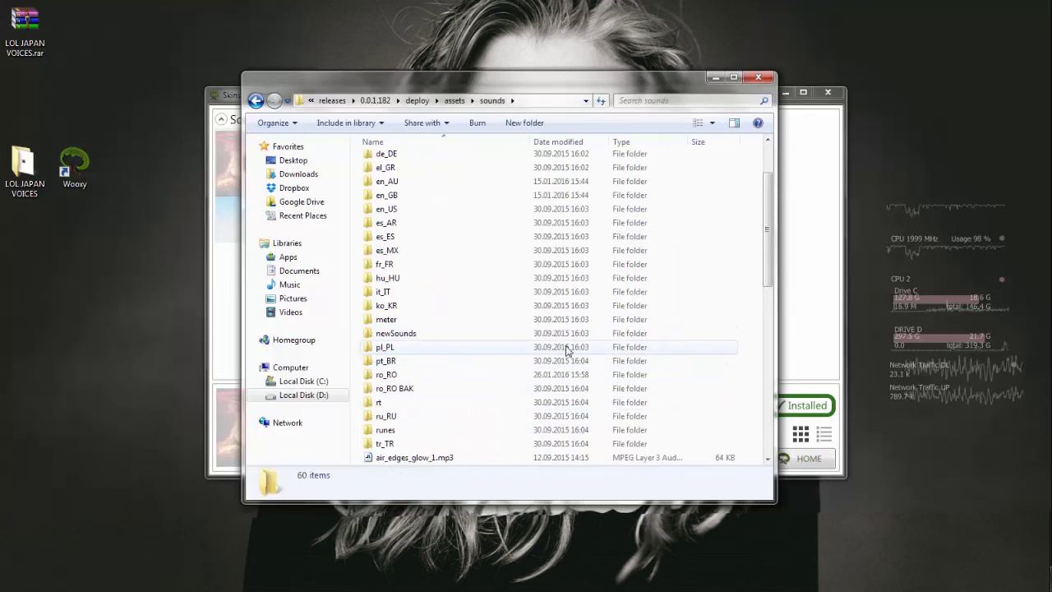
Open the Champions folder inside the ro_RO sounds folder.
{"action": "left_click", "coordinate": [397, 391]}
{"action": "left_click", "coordinate": [386, 376]}
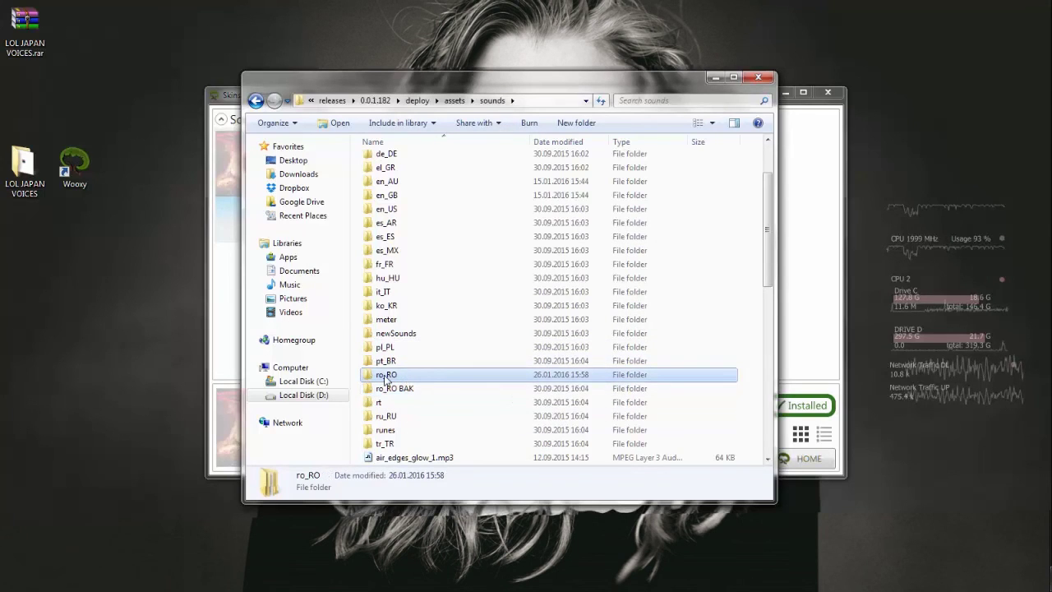
{"action": "double_click", "coordinate": [393, 378]}
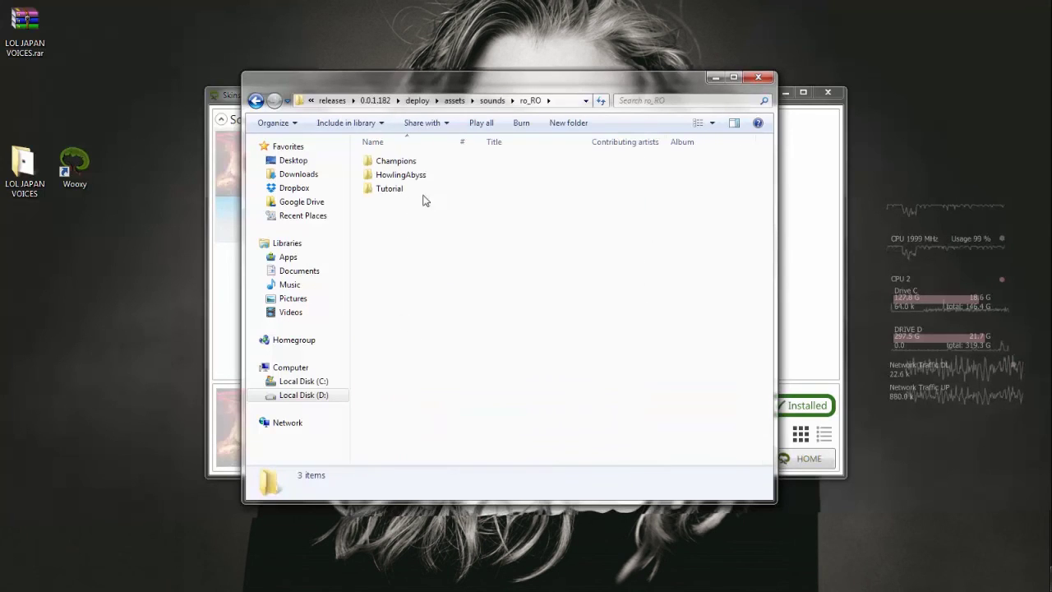
{"action": "double_click", "coordinate": [404, 164]}
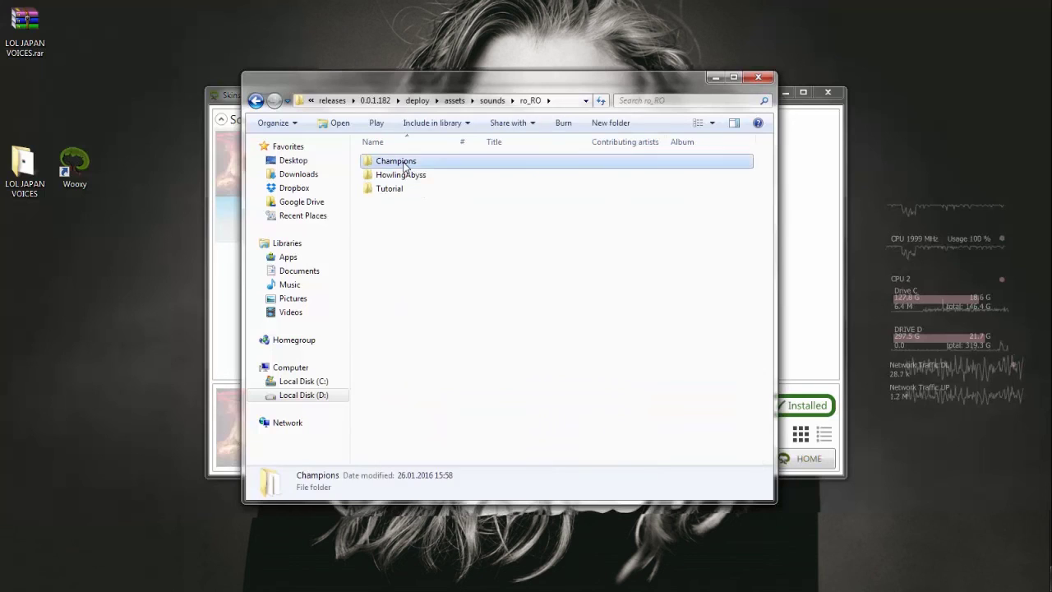
Copy all the MP3 files from the champions folder in LOL JAPAN VOICES and close that folder's window.
{"action": "double_click", "coordinate": [40, 171]}
{"action": "left_click", "coordinate": [386, 157]}
{"action": "double_click", "coordinate": [387, 161]}
{"action": "left_click", "coordinate": [413, 199]}
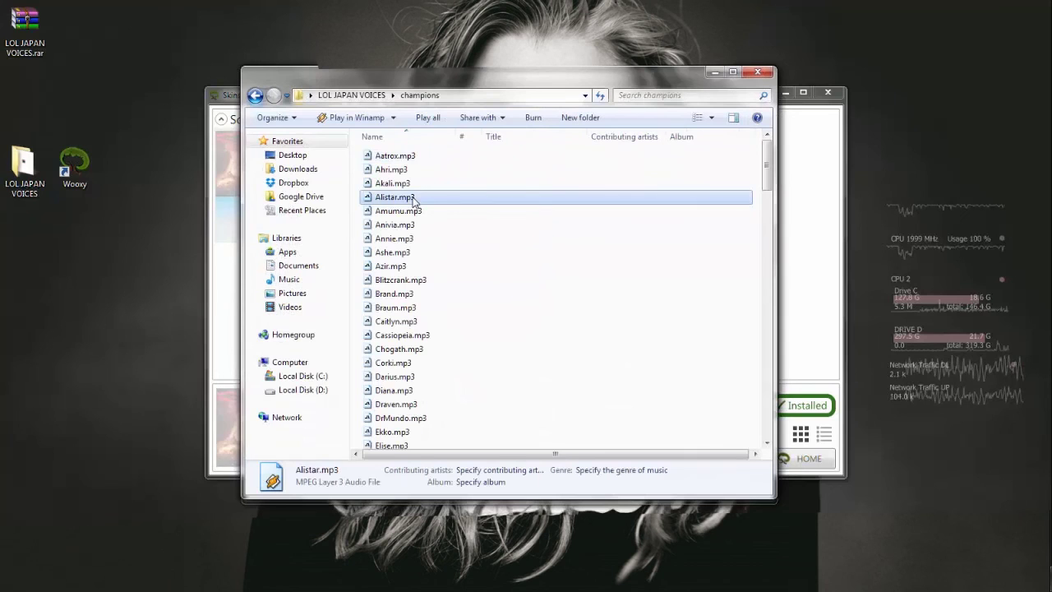
{"action": "key", "text": "ctrl+a"}
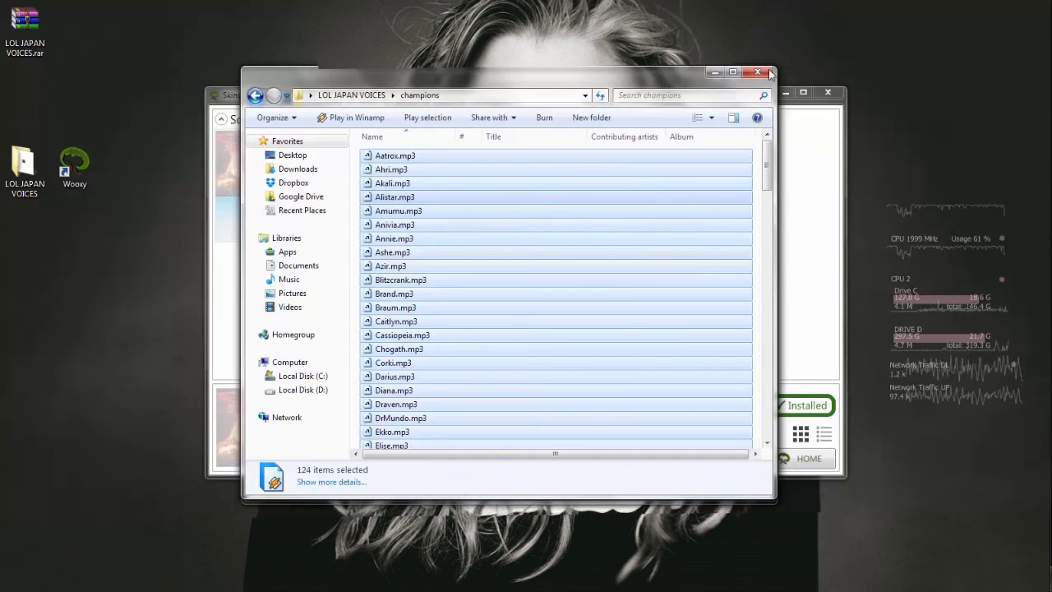
{"action": "key", "text": "alt+F4"}
Paste the copied voices into ro_RO\Champions, replacing the existing file for every name conflict, and close the folder.
{"action": "left_click", "coordinate": [497, 244]}
{"action": "key", "text": "ctrl+v"}
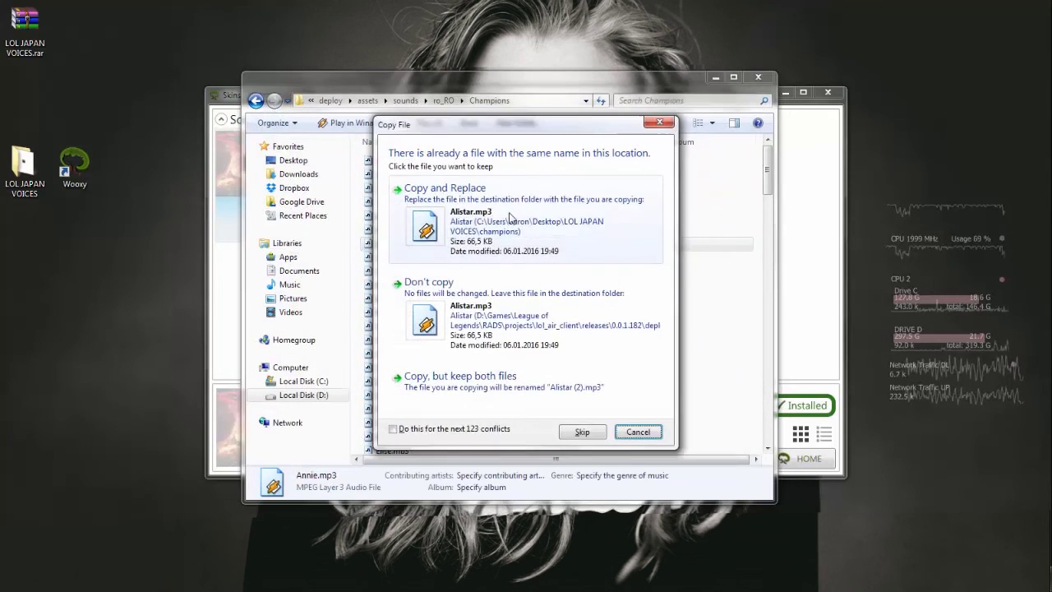
{"action": "left_click", "coordinate": [455, 428]}
{"action": "left_click", "coordinate": [605, 226]}
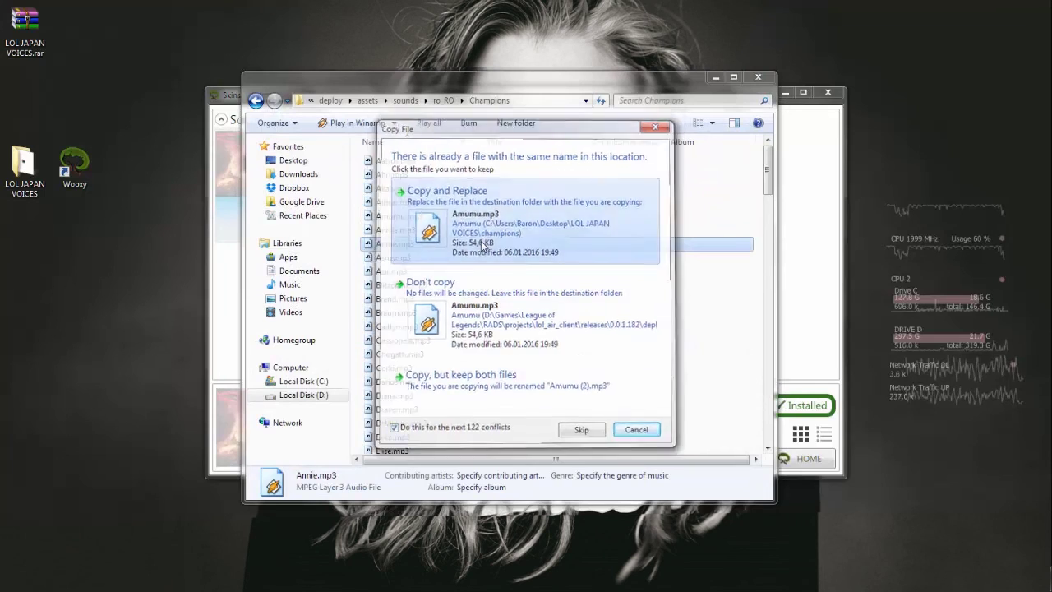
{"action": "left_click", "coordinate": [758, 78]}
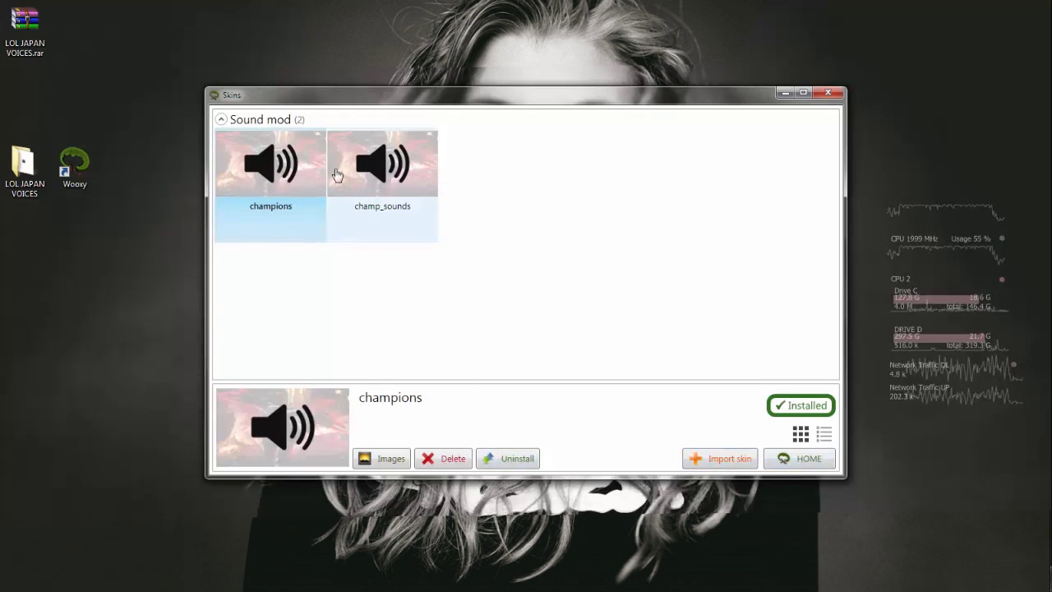
Check the champ_sounds sound mod in Wooxy's skin list and return to the home page.
{"action": "left_click", "coordinate": [380, 200]}
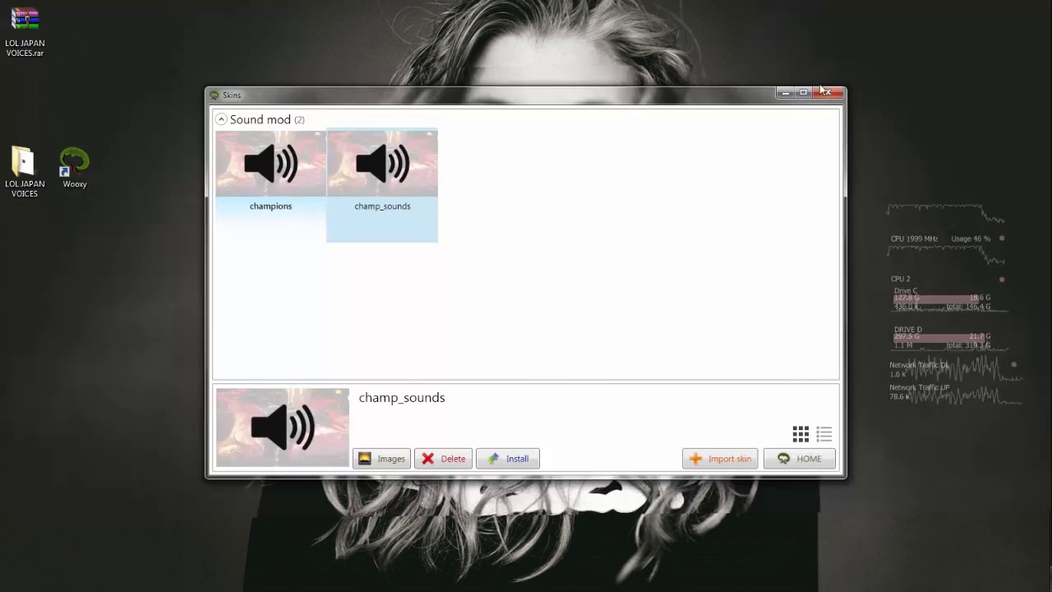
{"action": "left_click", "coordinate": [798, 459]}
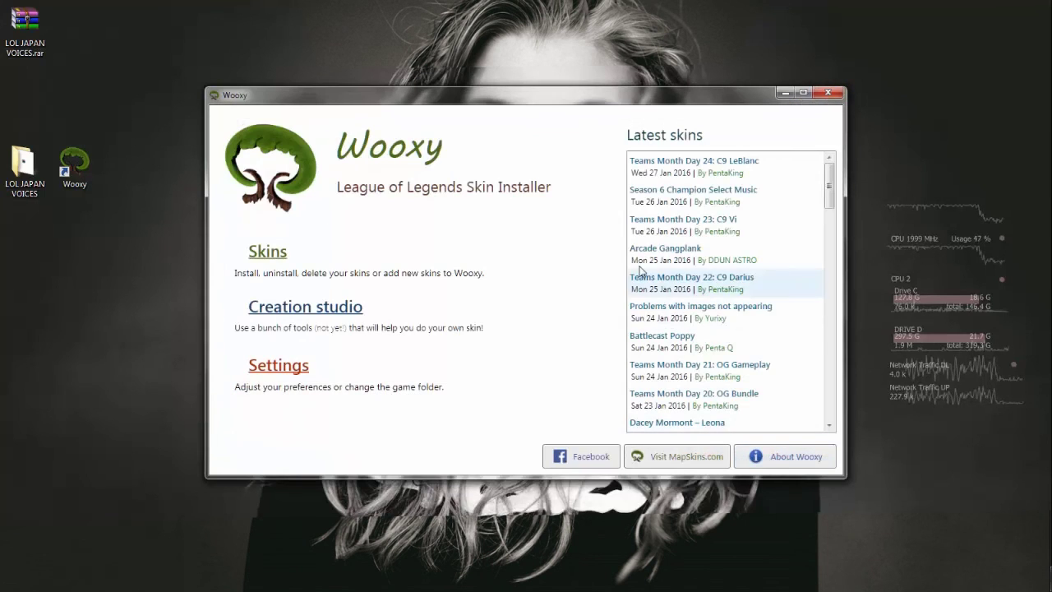